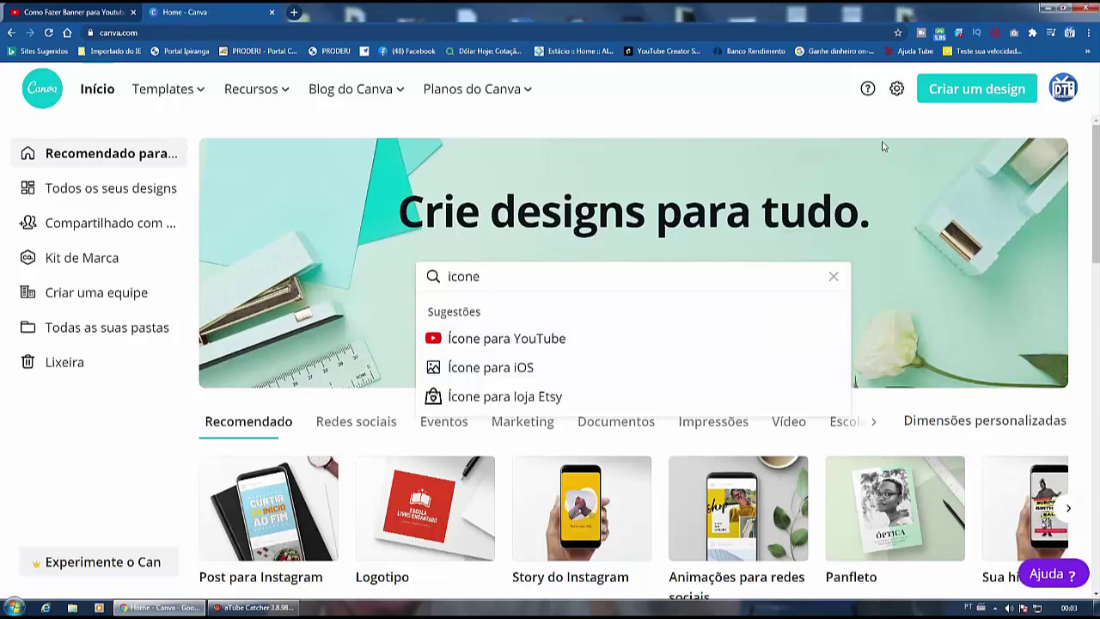
- Create a new YouTube icon design at 800 x 800 px
click(984, 103)
click(984, 101)
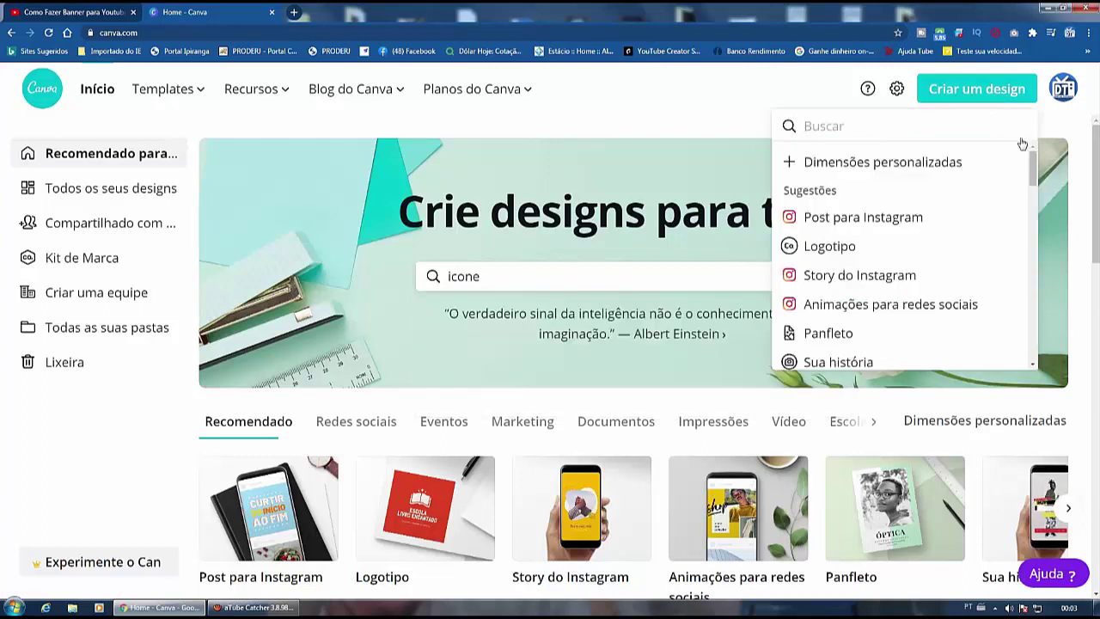
drag(1036, 167, 1034, 262)
click(902, 229)
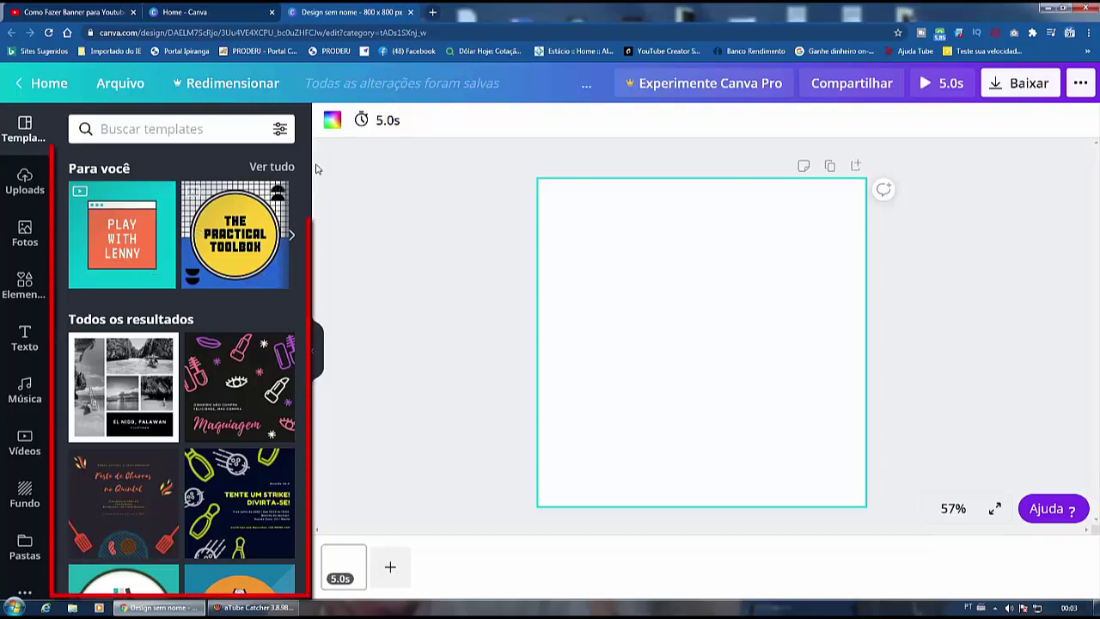
- Browse the suggested templates and apply the green CARLA kitchenware template with the scalloped badge to the blank page
scroll(311, 229, down, 2)
scroll(312, 229, down, 5)
scroll(323, 400, down, 8)
scroll(326, 471, down, 3)
scroll(334, 516, down, 2)
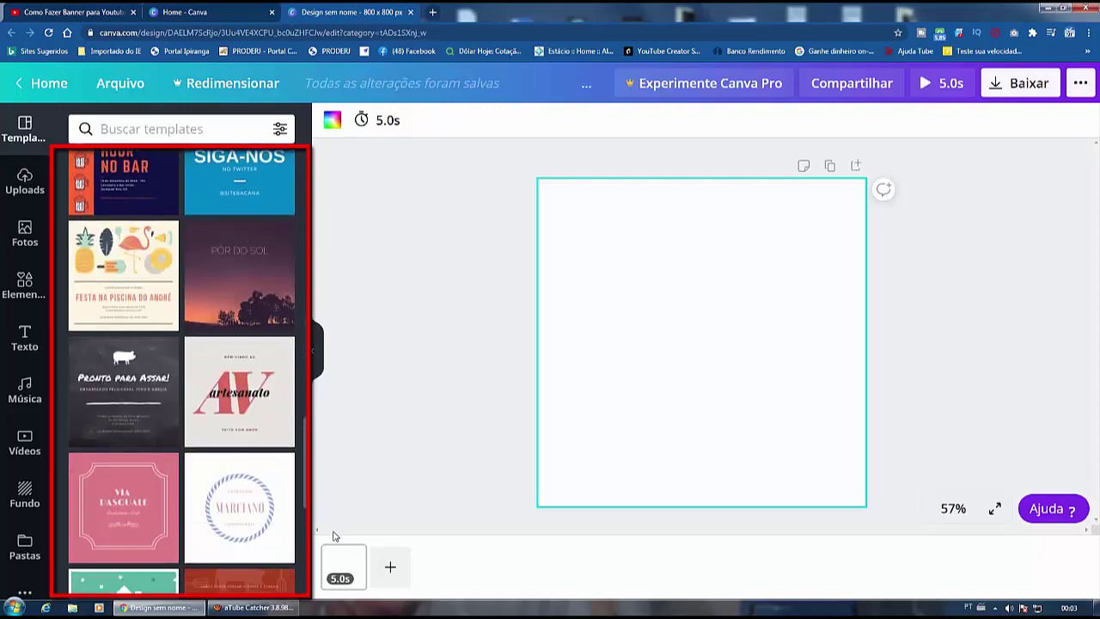
scroll(334, 536, down, 2)
scroll(336, 554, down, 2)
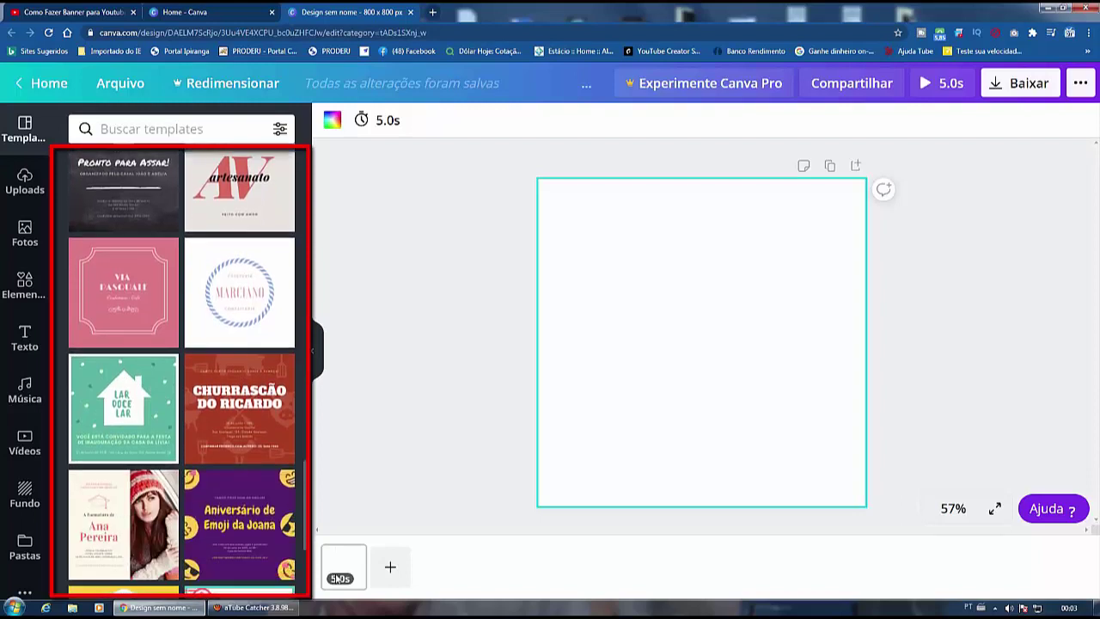
scroll(338, 577, down, 3)
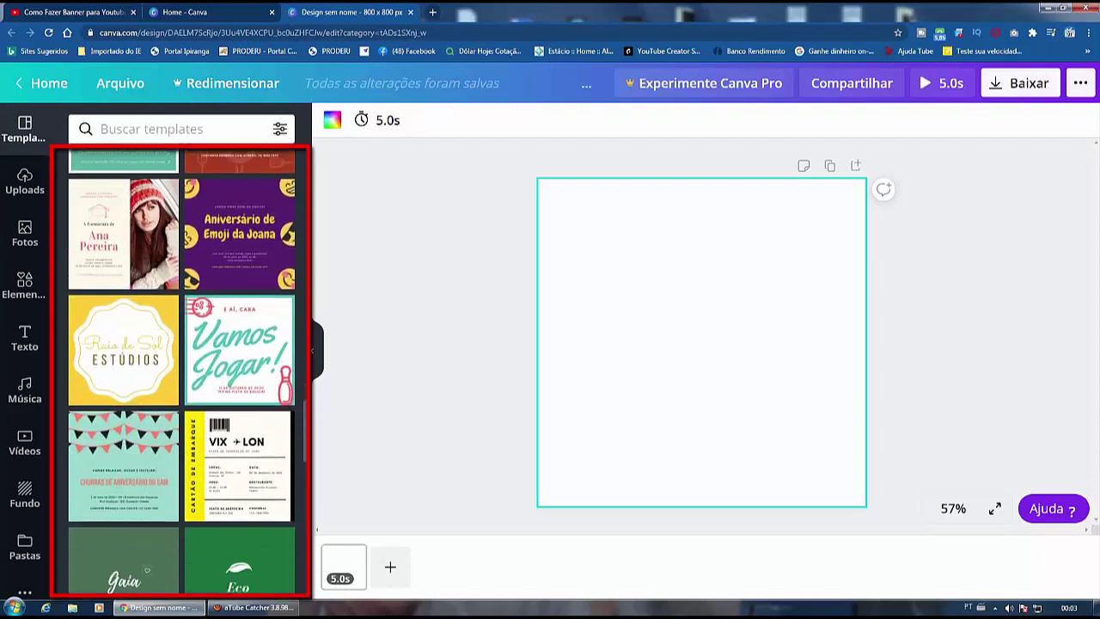
scroll(311, 421, up, 1)
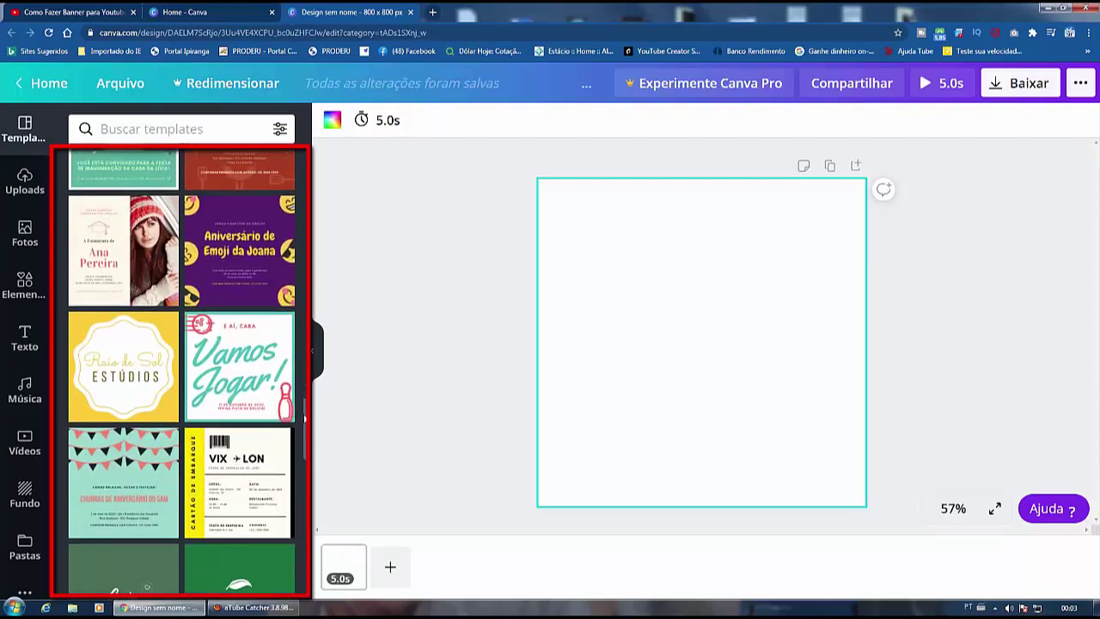
drag(304, 436, 335, 606)
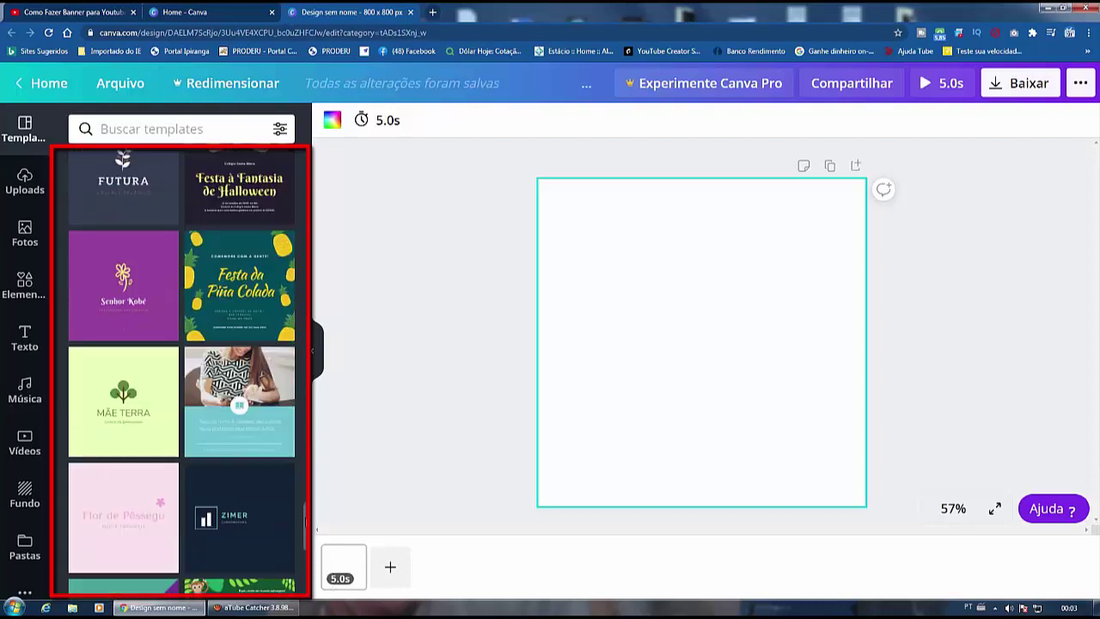
scroll(313, 551, down, 4)
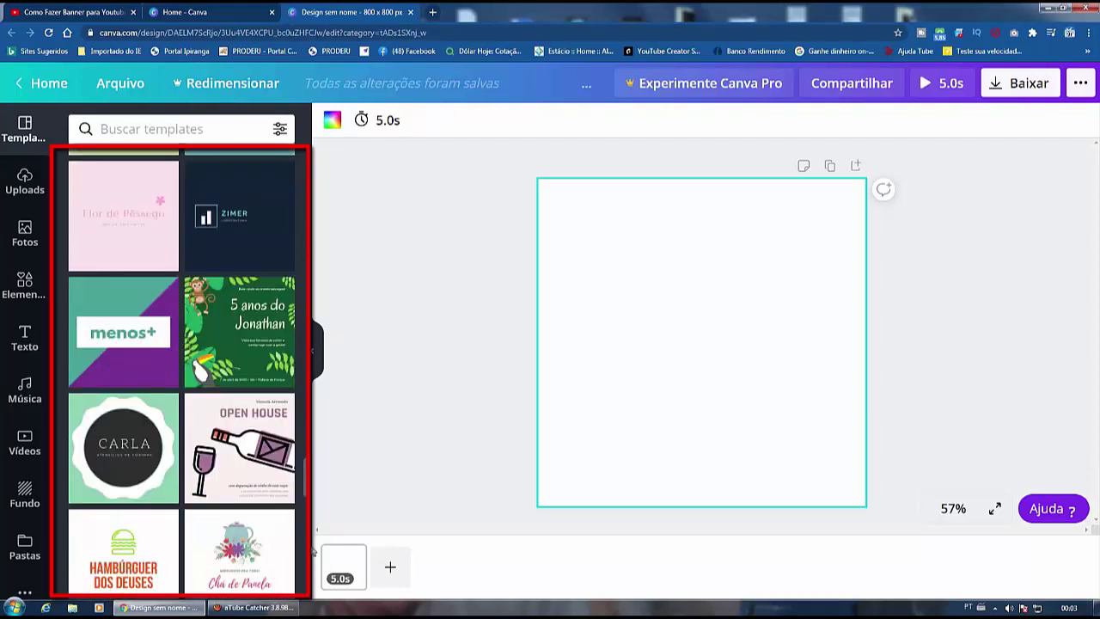
scroll(312, 552, down, 2)
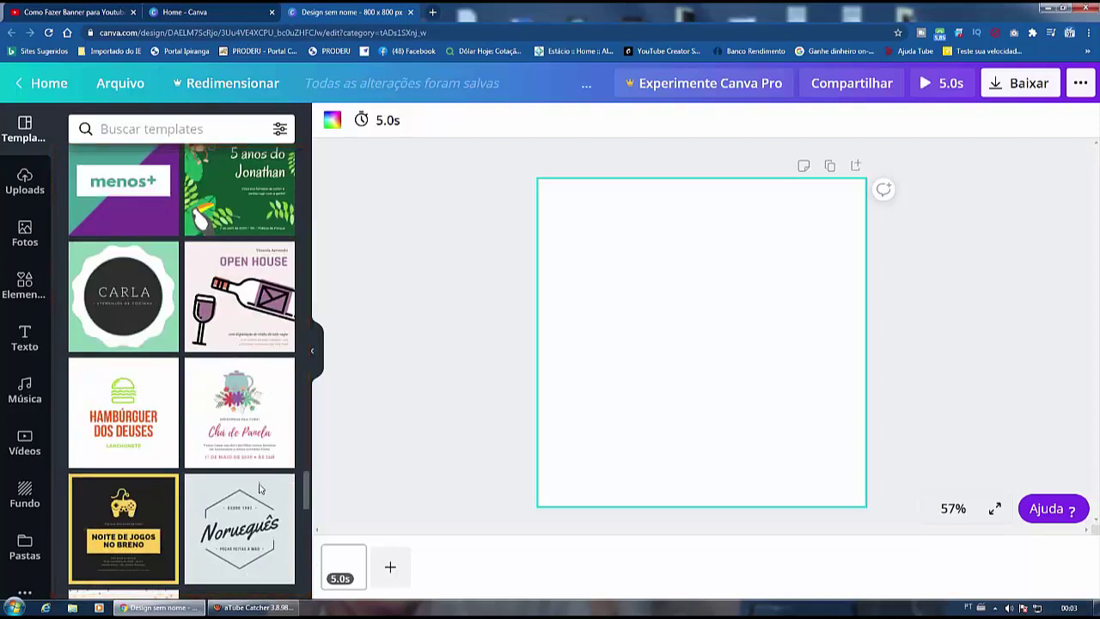
click(137, 288)
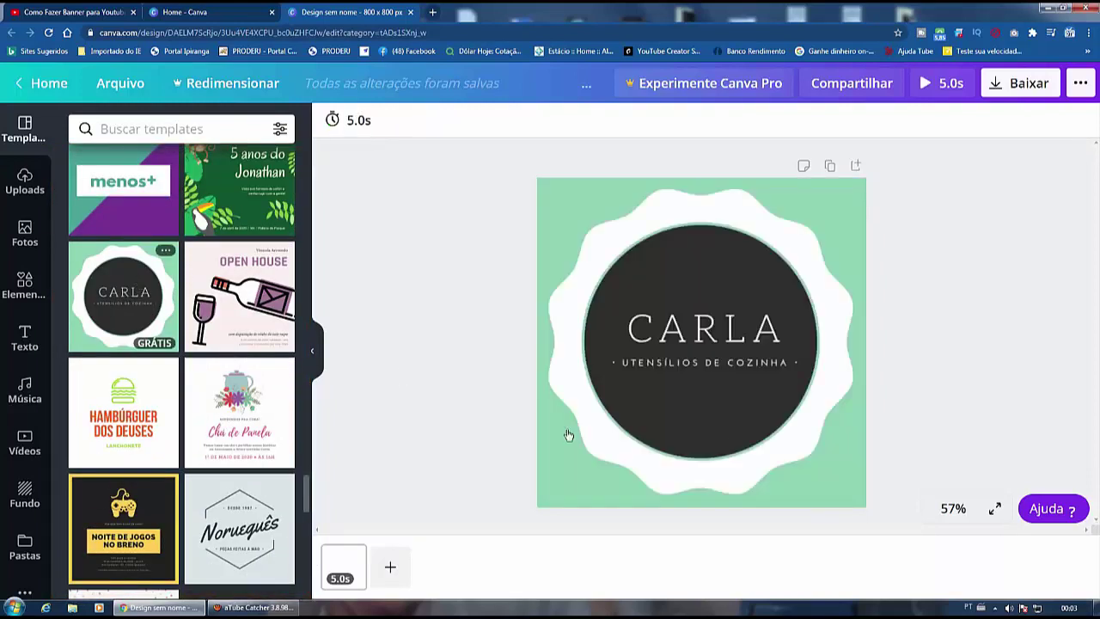
- Recolour the badge graphic with a dark blue scalloped border and a white thin ring around its centre circle
click(729, 444)
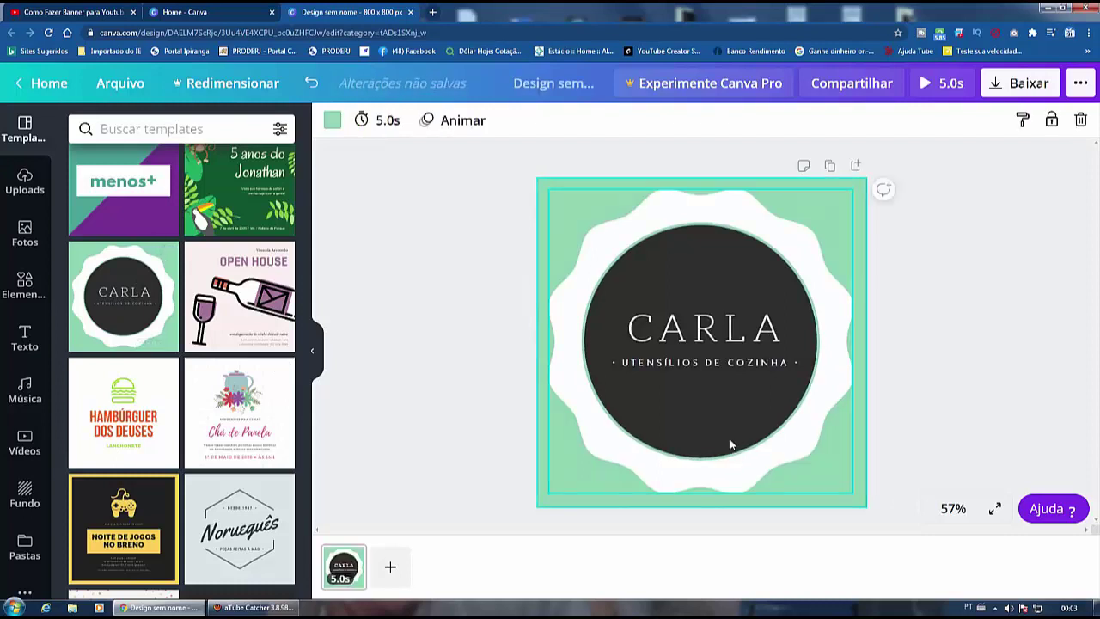
click(564, 209)
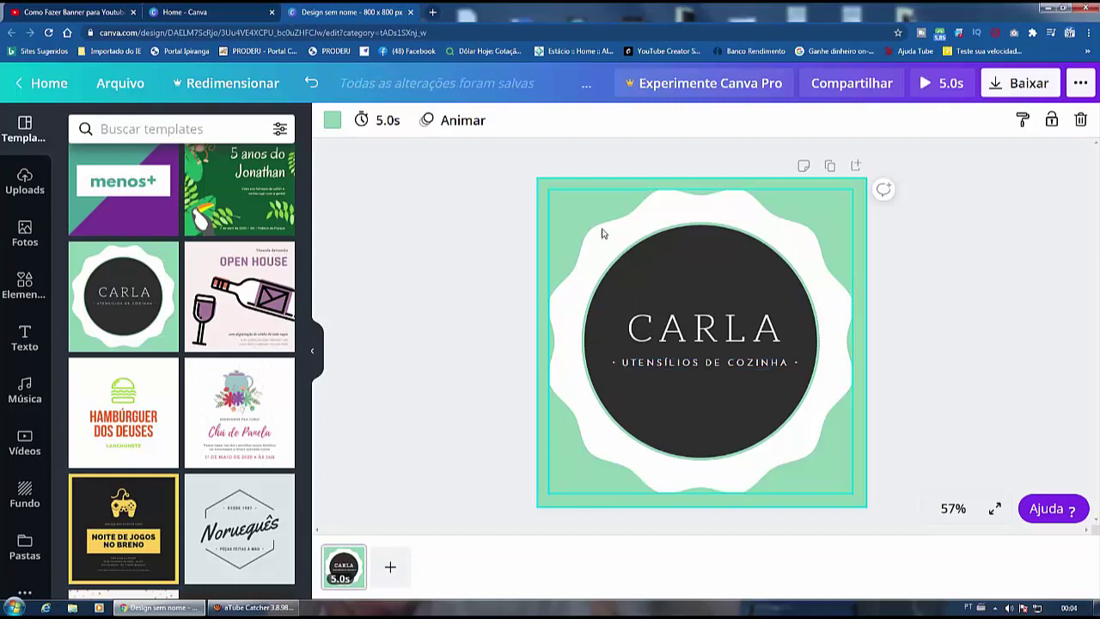
click(579, 215)
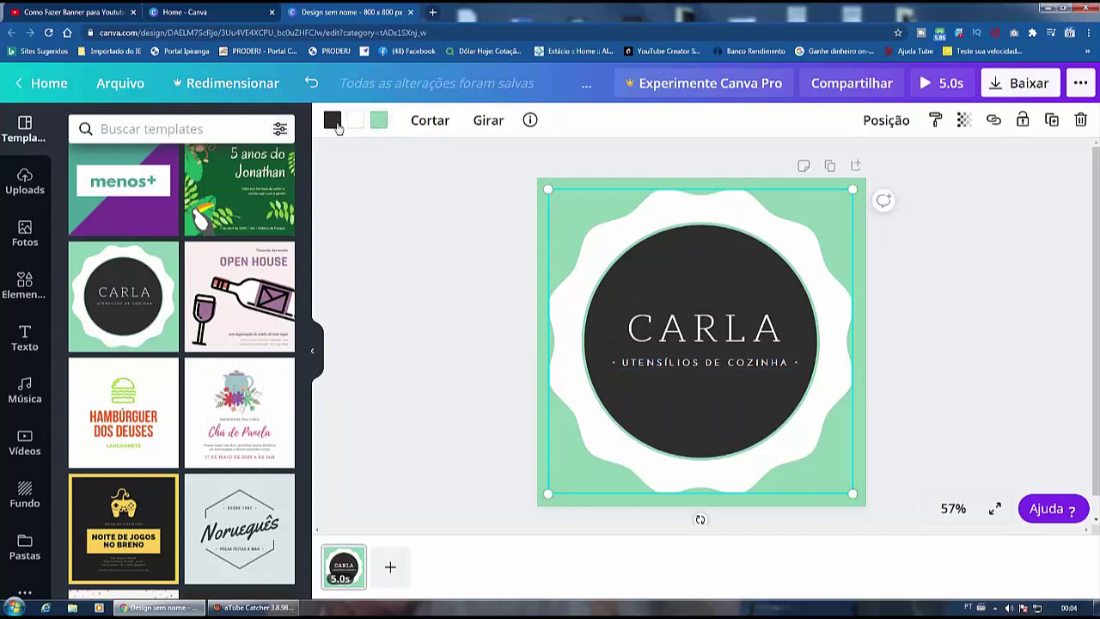
click(388, 122)
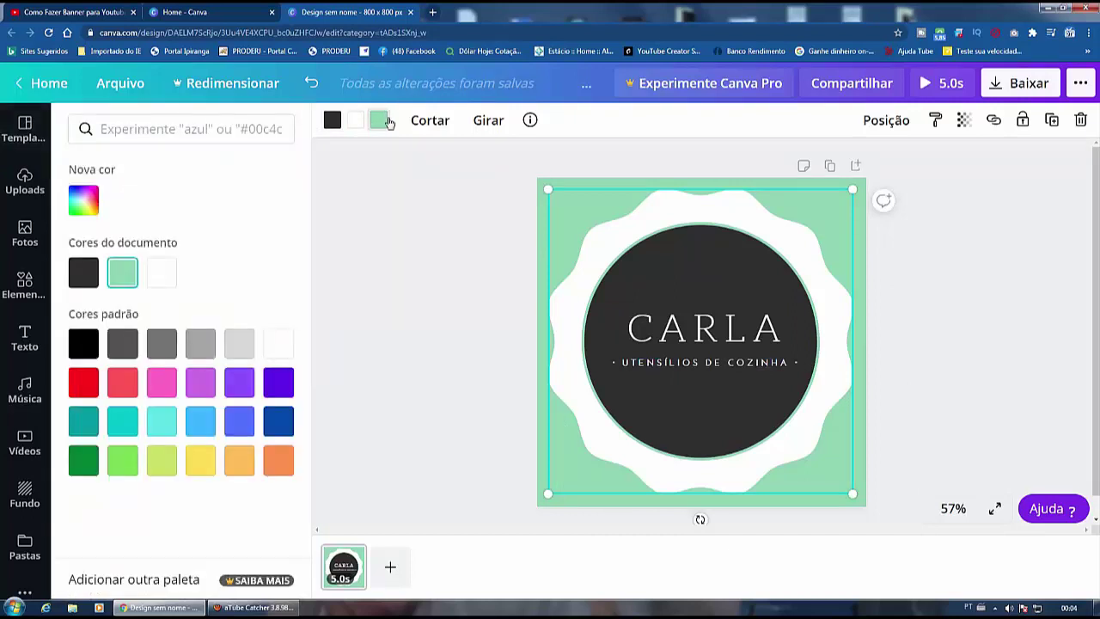
click(278, 383)
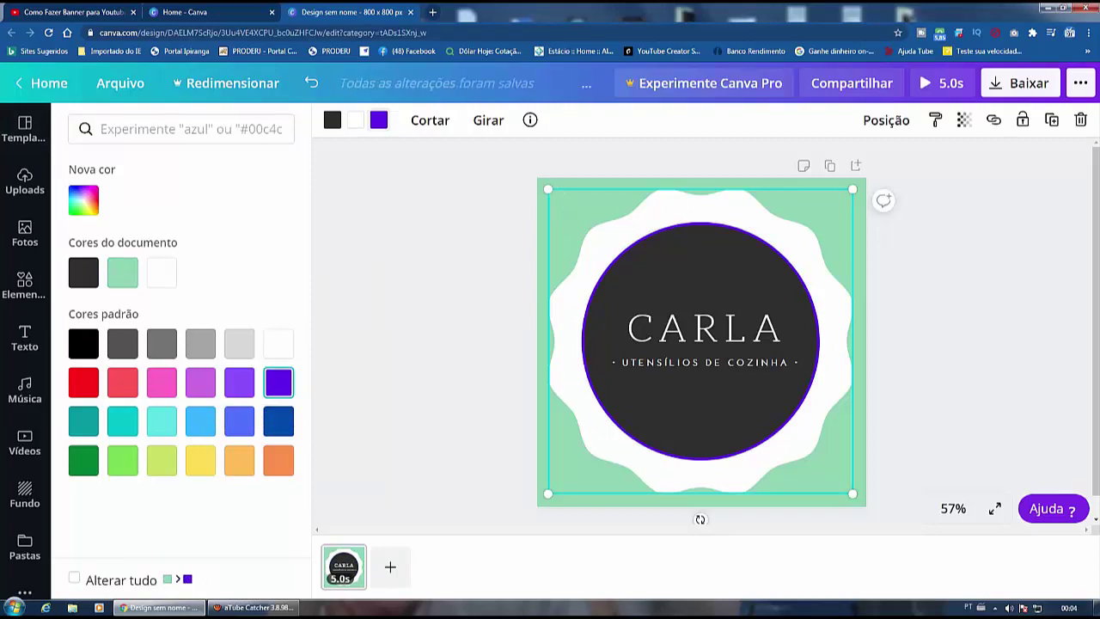
click(359, 123)
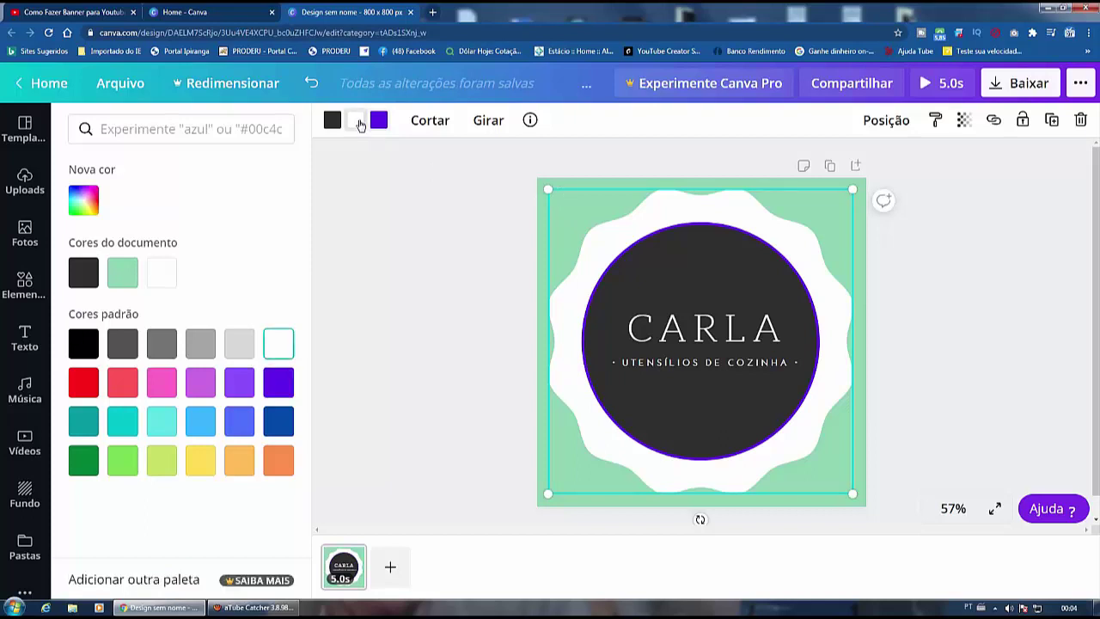
click(282, 423)
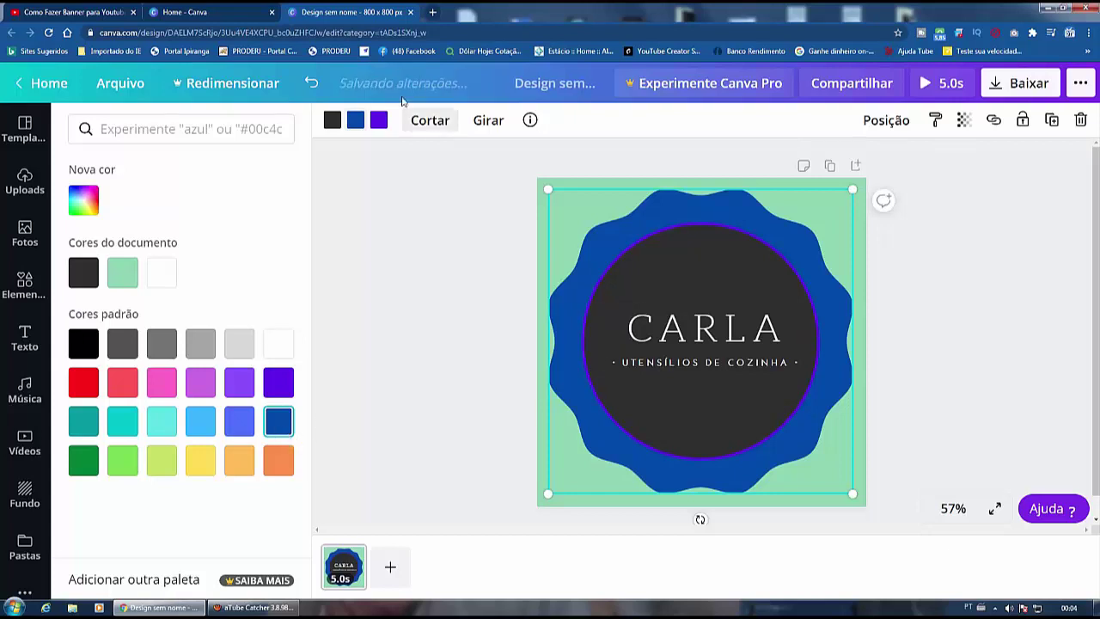
click(379, 120)
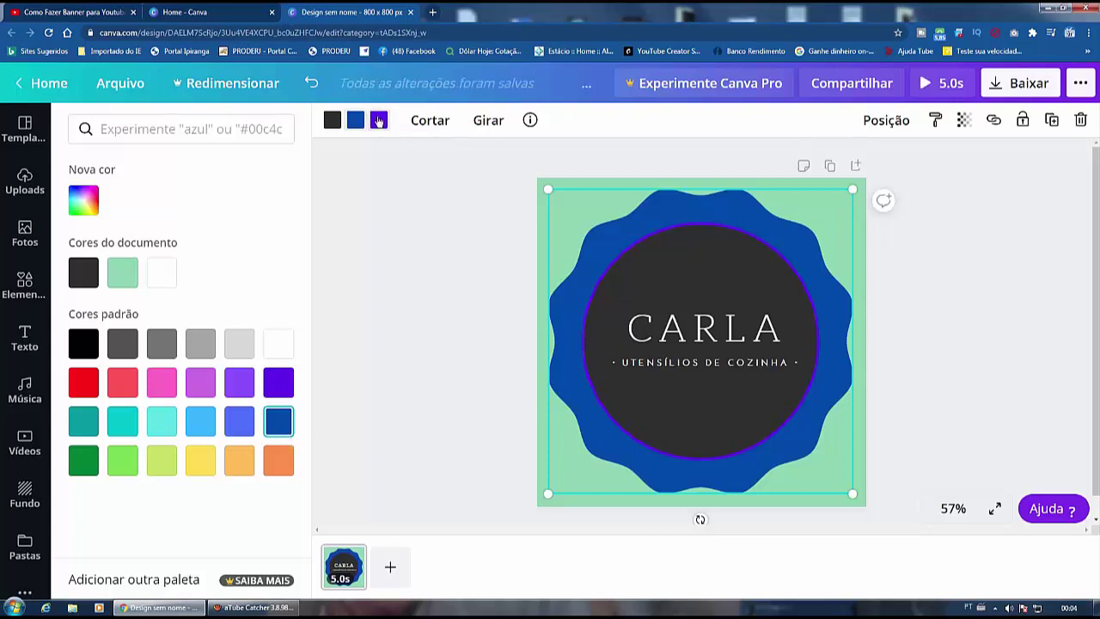
click(275, 345)
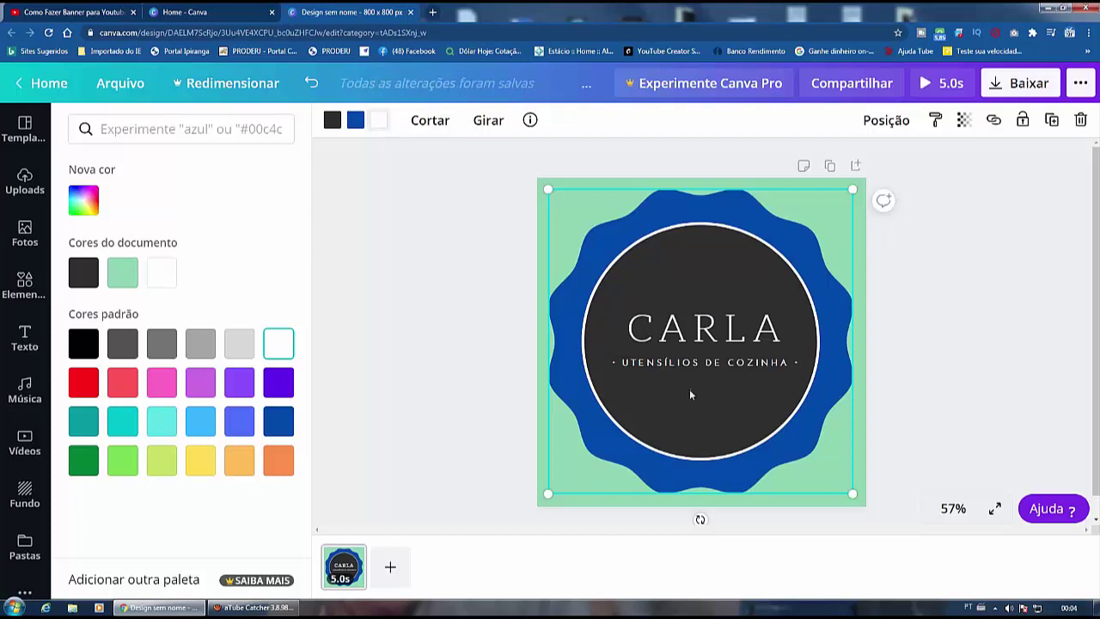
- Try yellow, dark blue, #AD0000, red and coral on the badge's centre circle, settling on orange
click(331, 121)
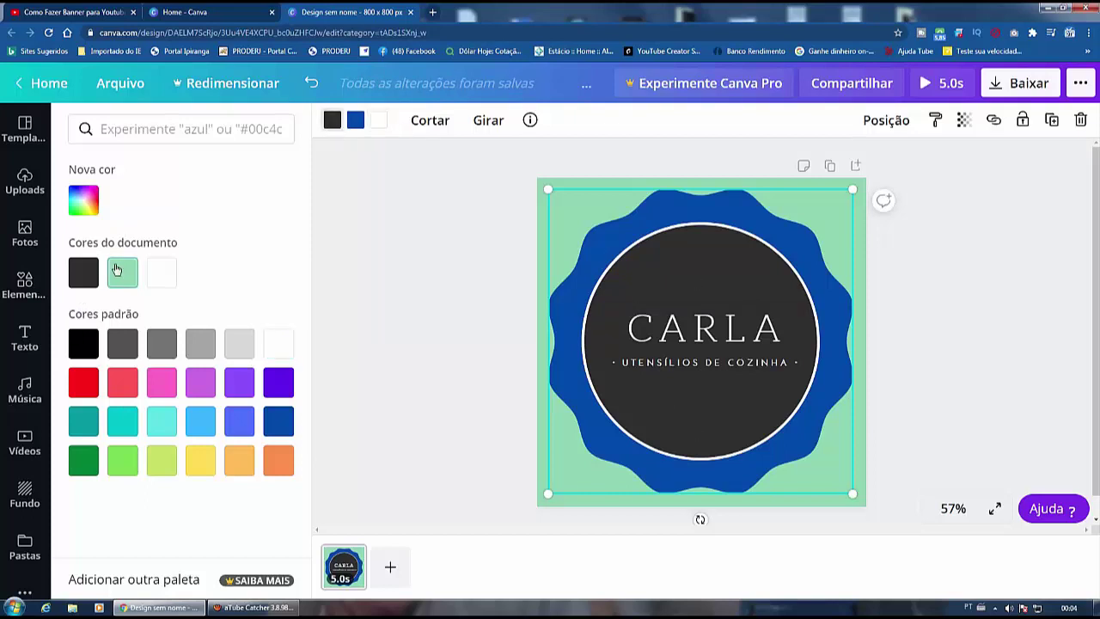
click(203, 470)
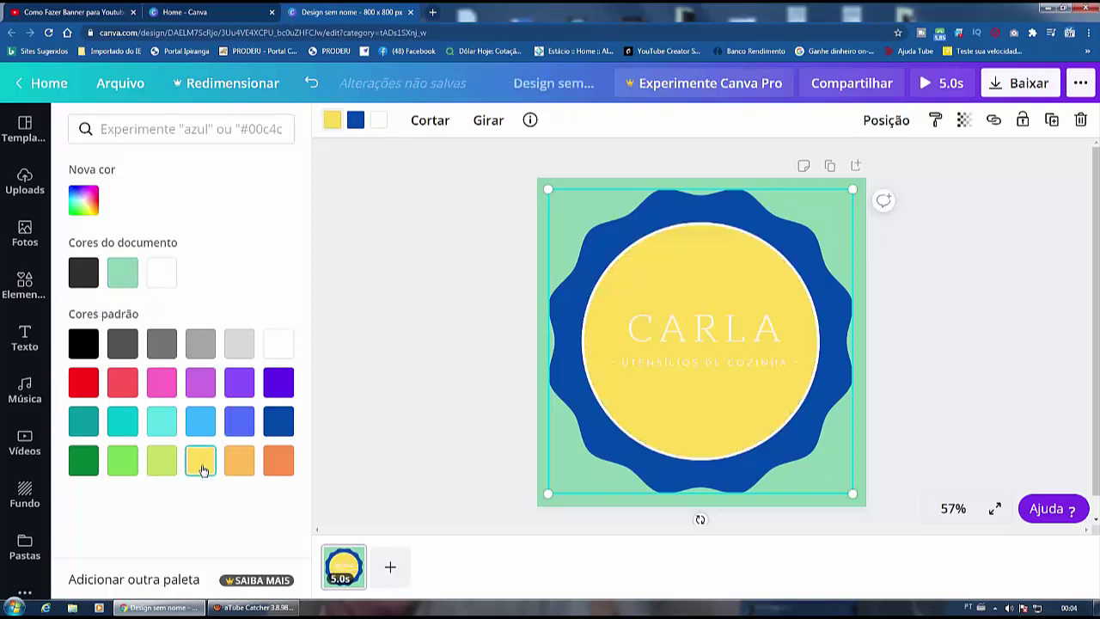
click(279, 421)
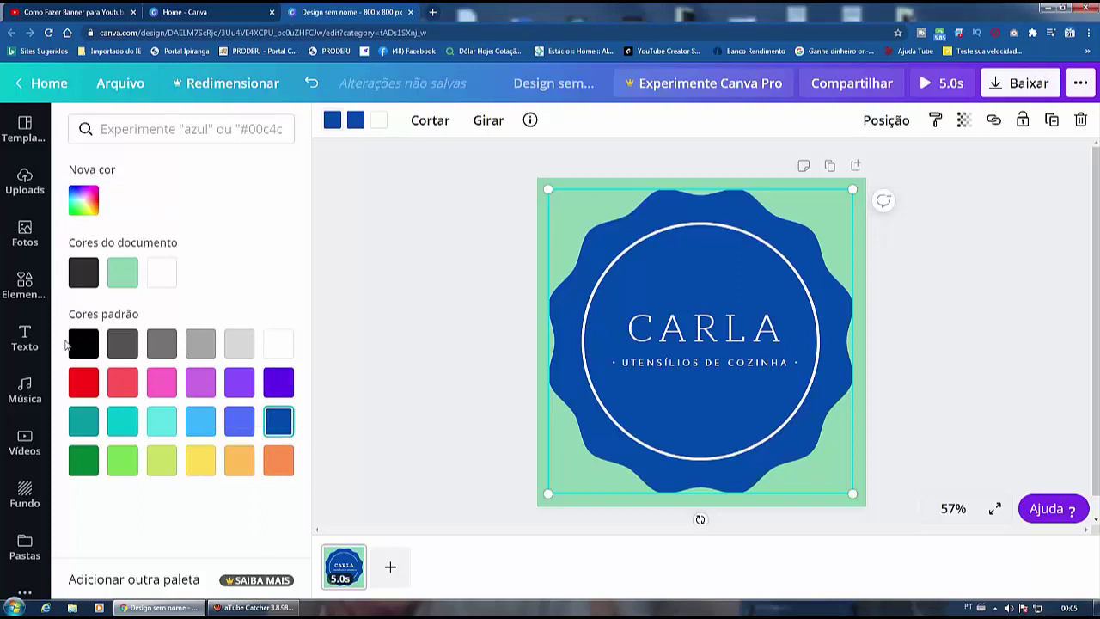
click(84, 200)
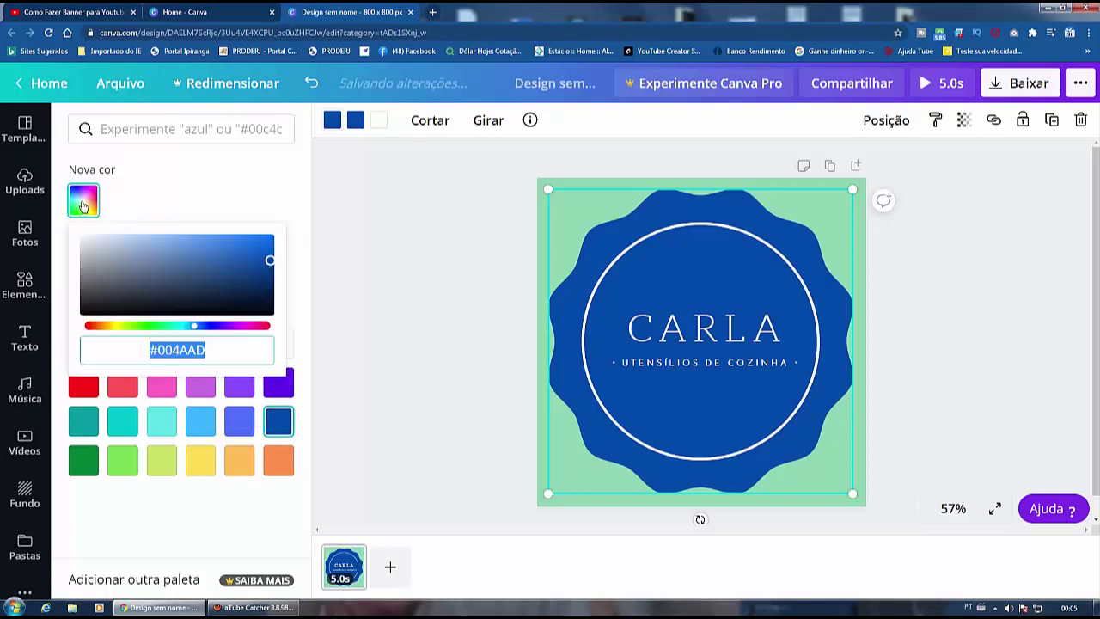
drag(195, 326, 274, 332)
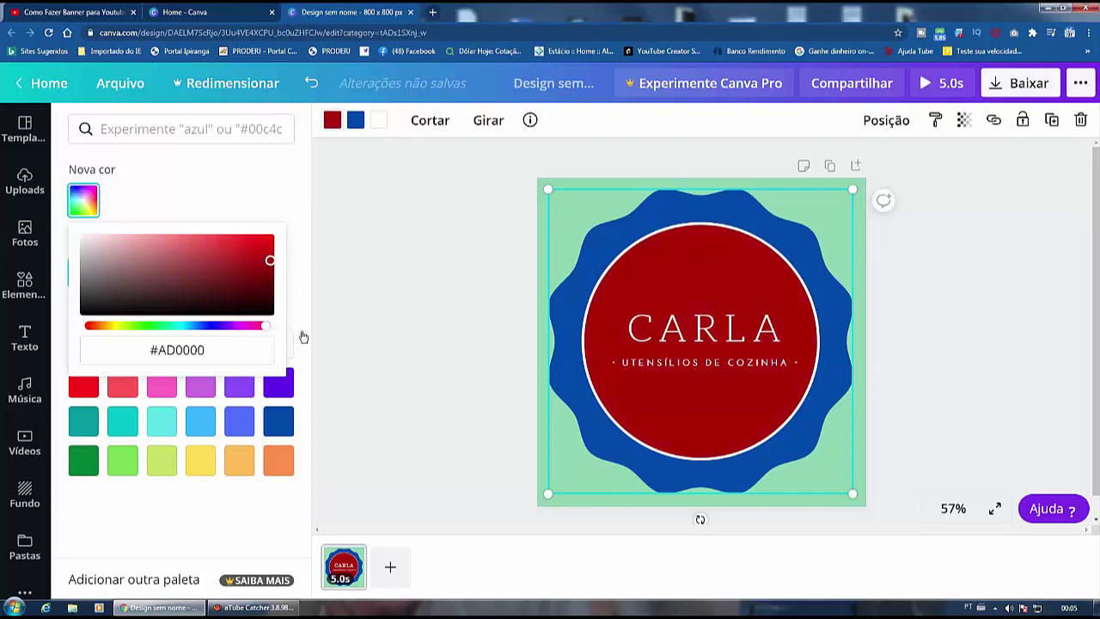
click(83, 386)
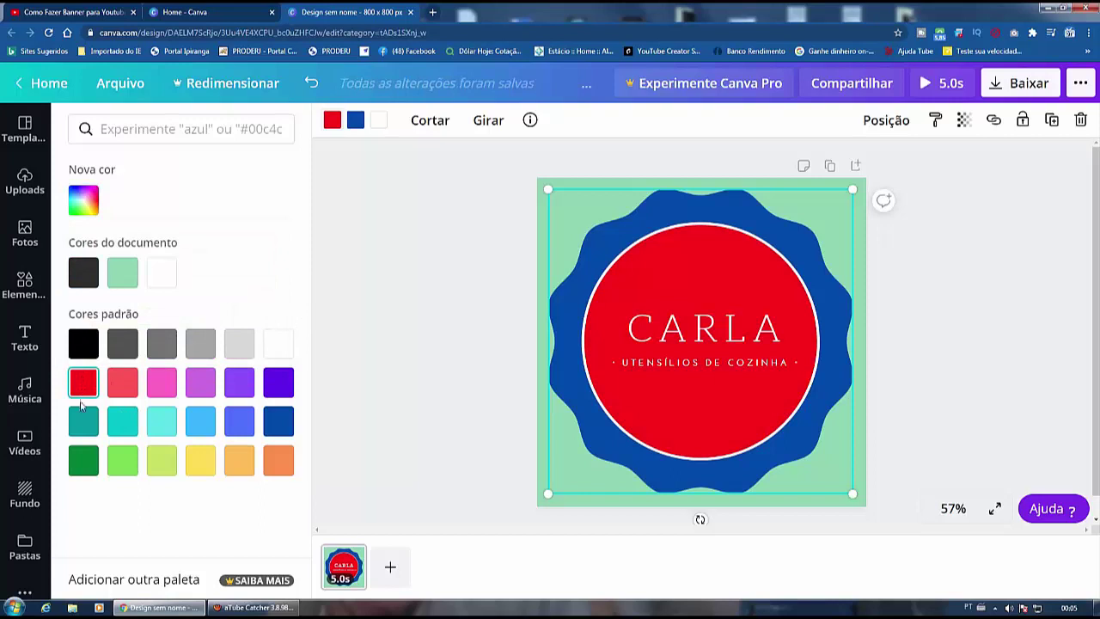
click(123, 382)
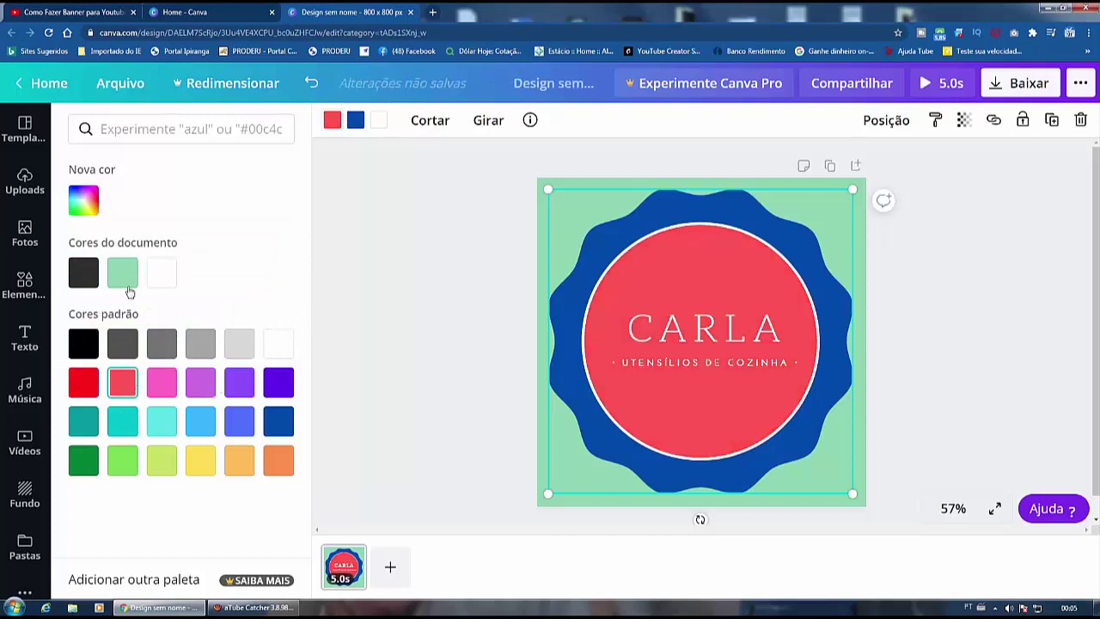
click(284, 469)
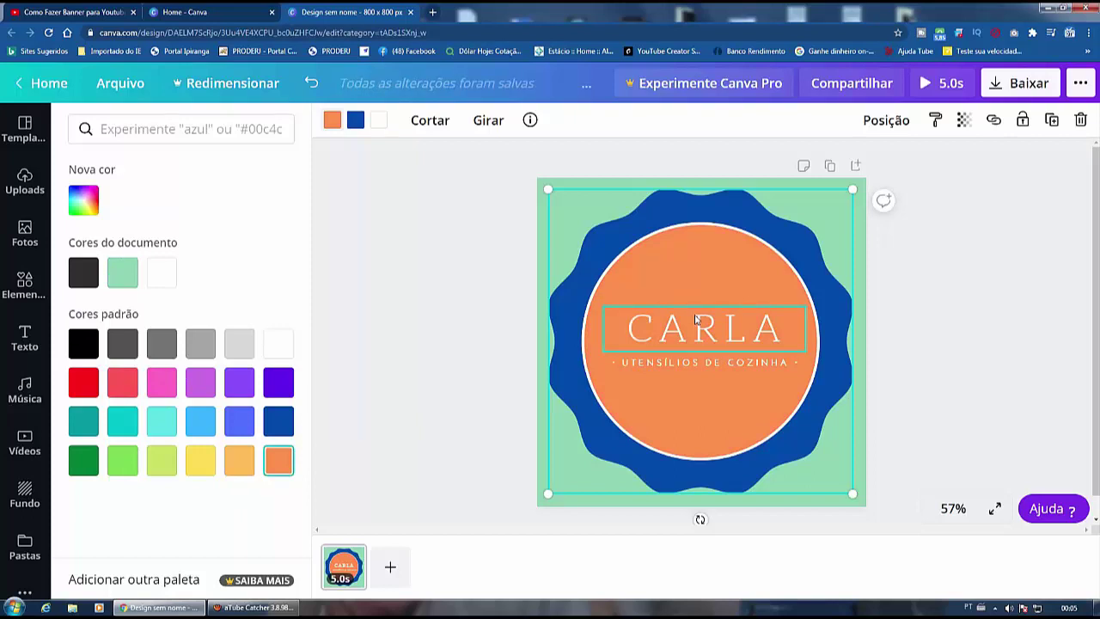
- Try out the badge graphic's transparency setting, finishing at 100
click(966, 127)
mouse_move(925, 163)
mouse_down()
mouse_move(830, 161)
mouse_move(849, 171)
mouse_move(935, 168)
mouse_up()
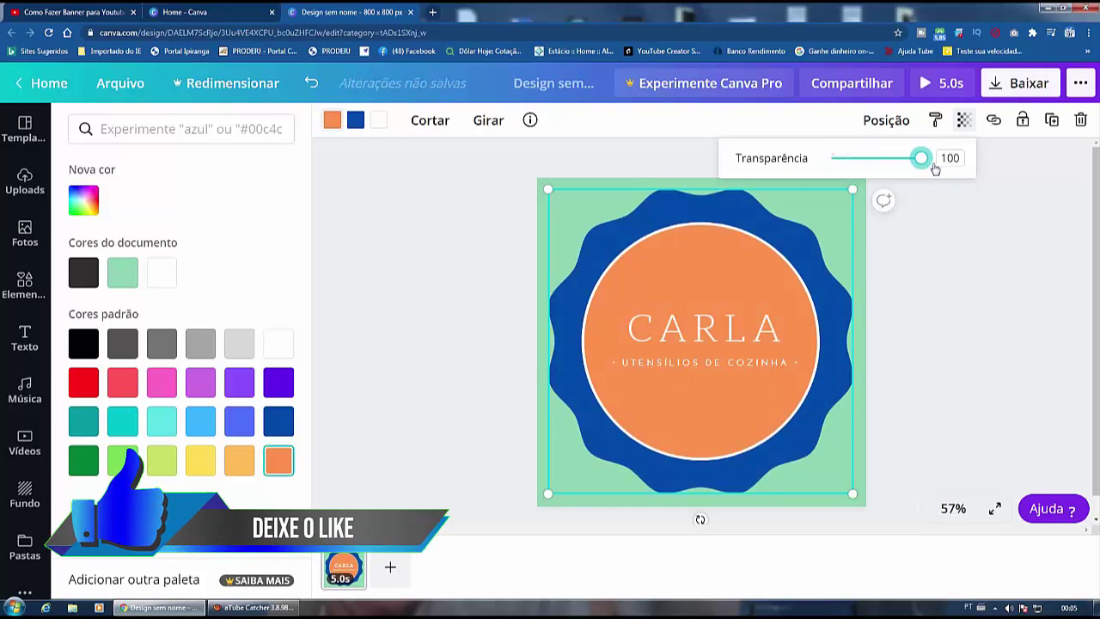
click(747, 257)
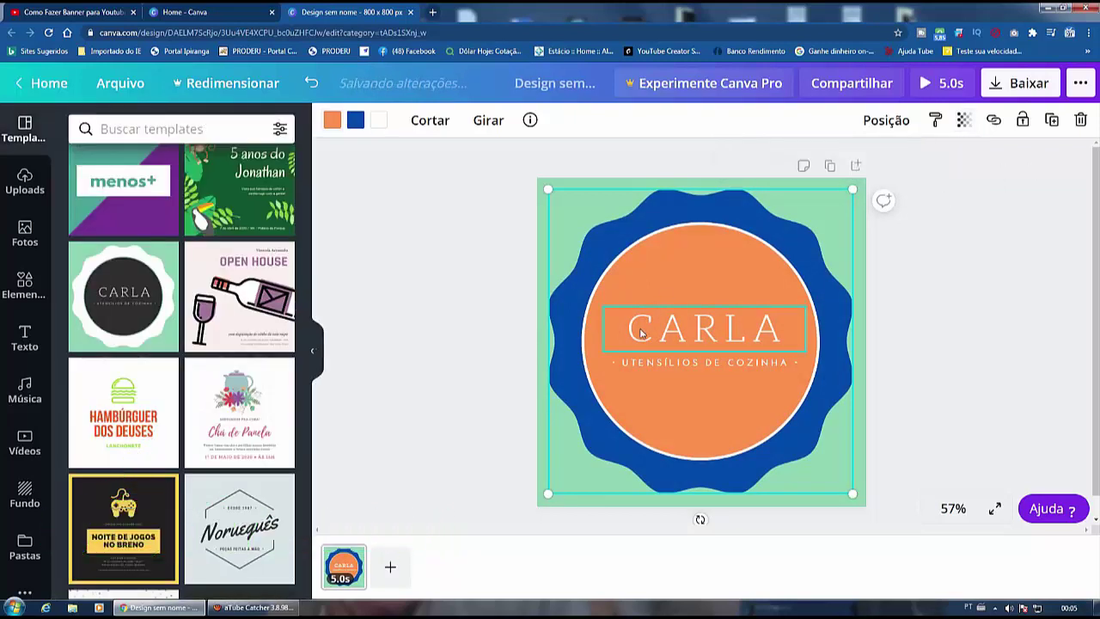
- Replace the CARLA heading text in the badge with DORTON
click(640, 332)
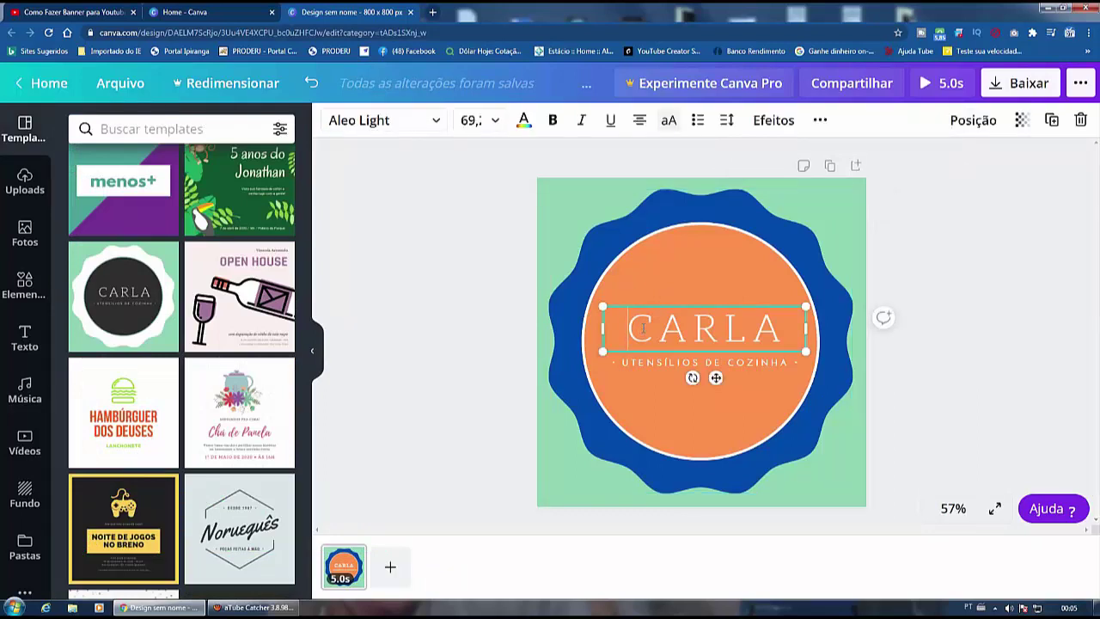
key(Delete)
key(Delete)
key(Delete)
key(Delete)
key(Delete)
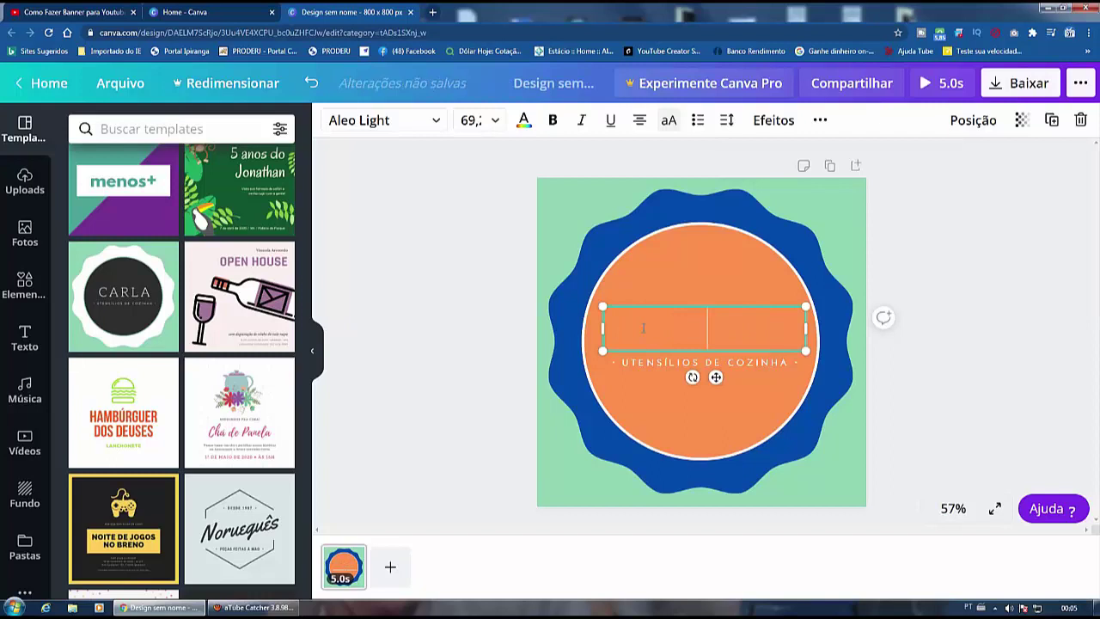
text(DORTON)
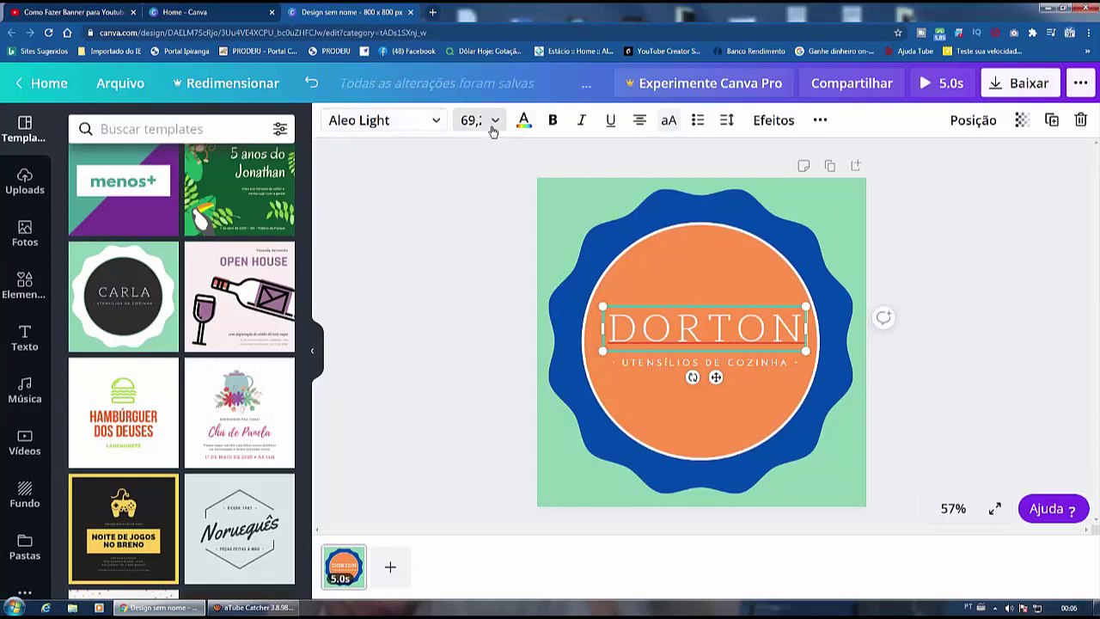
- Try League Gothic, Gagalin, Archivo Black and Bebas Neue on the DORTON heading, settling on the Anton font
click(436, 121)
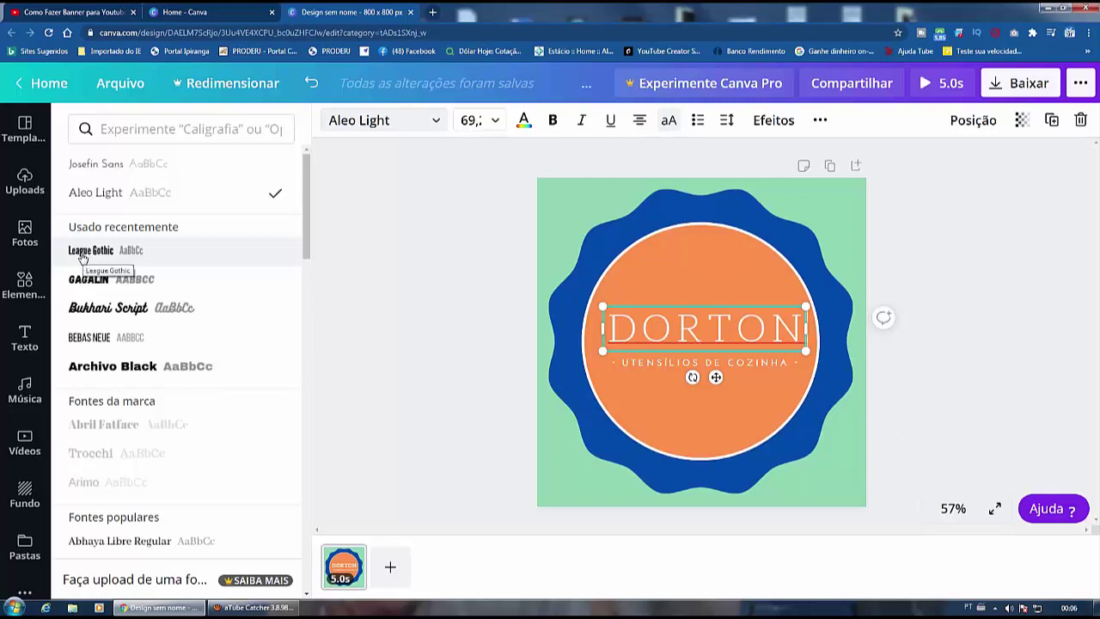
click(82, 257)
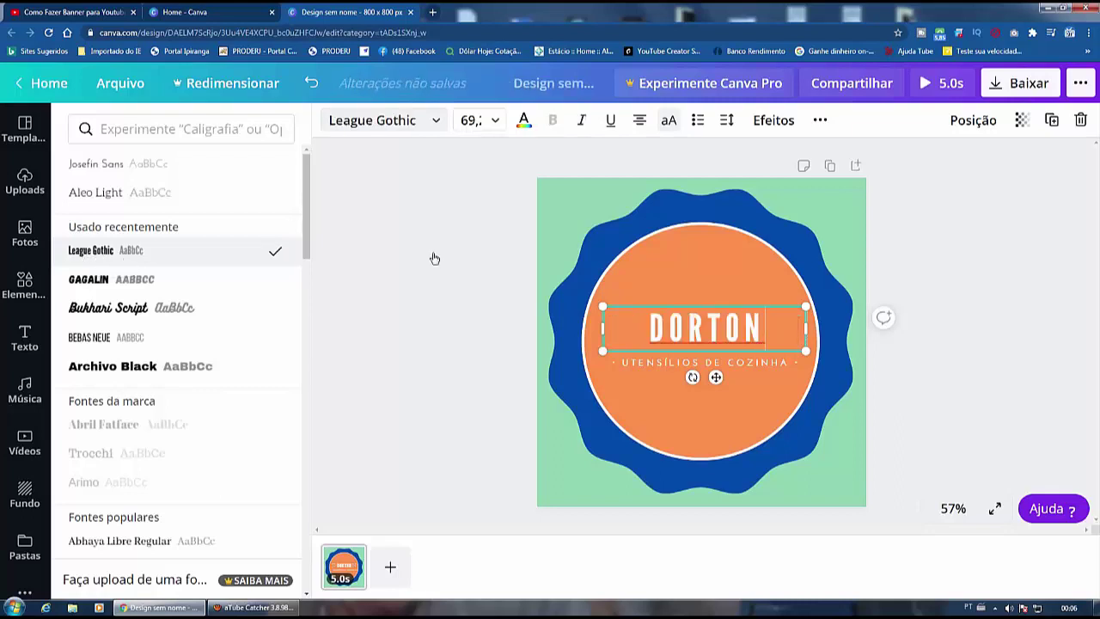
click(94, 284)
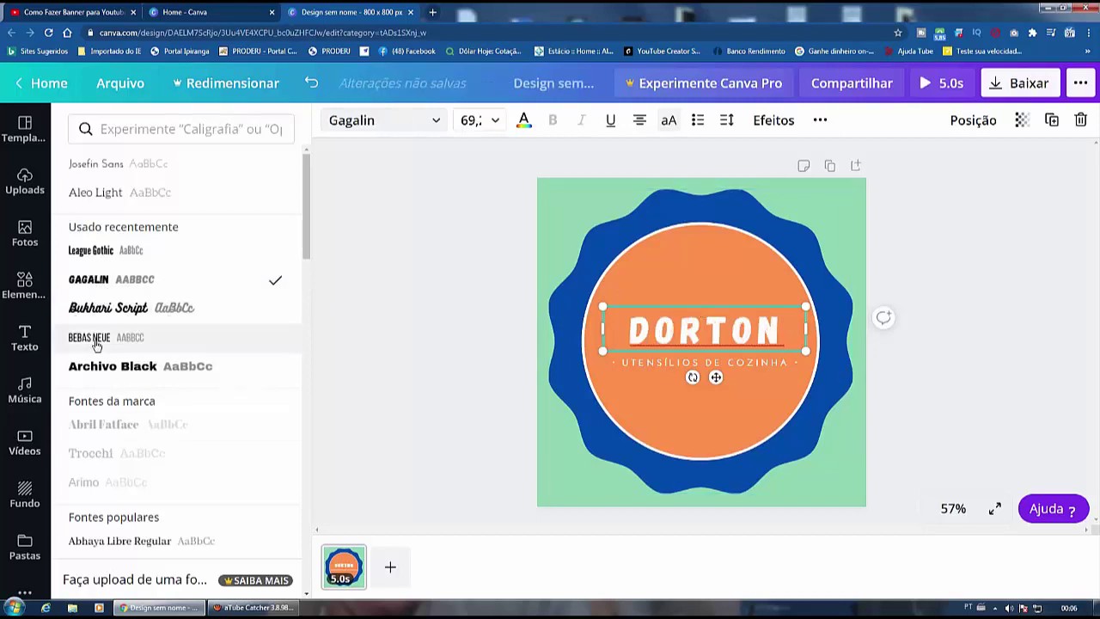
click(111, 374)
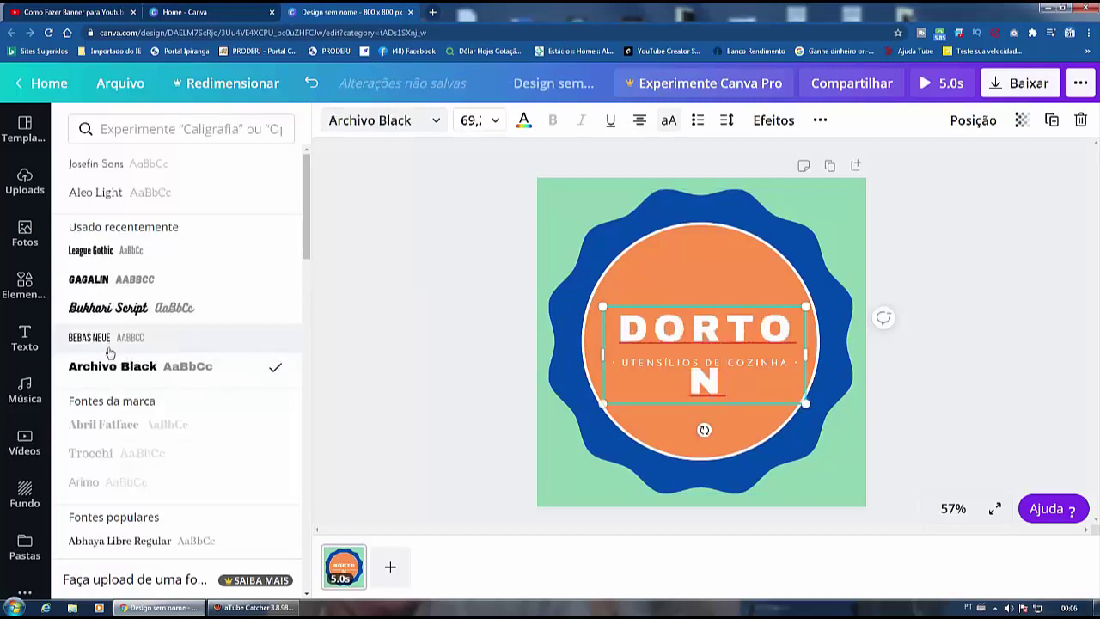
scroll(115, 352, down, 3)
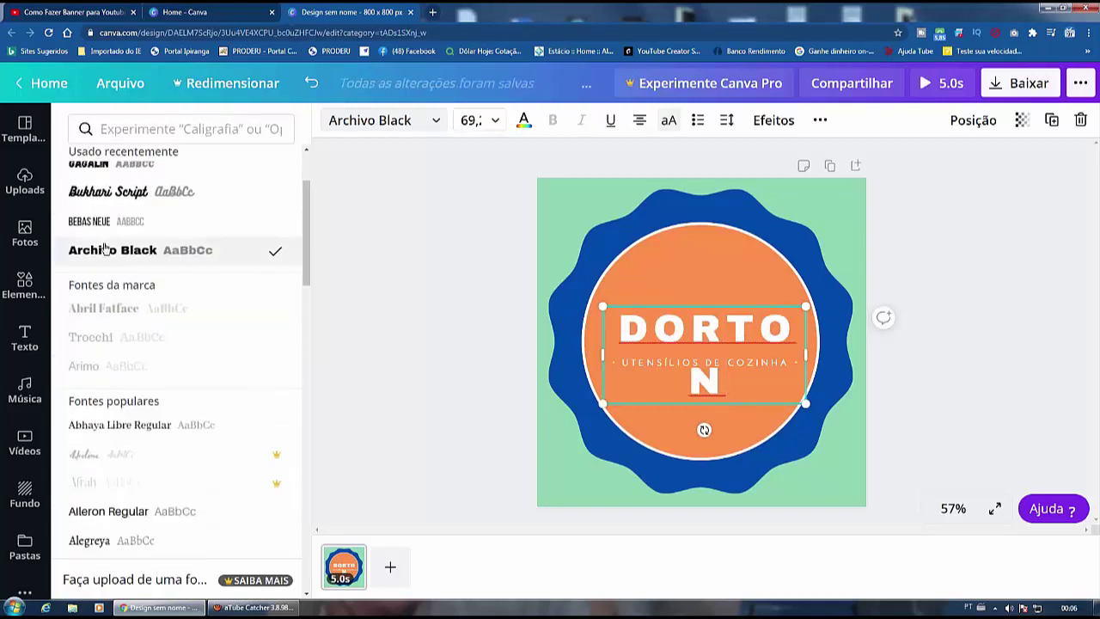
click(96, 223)
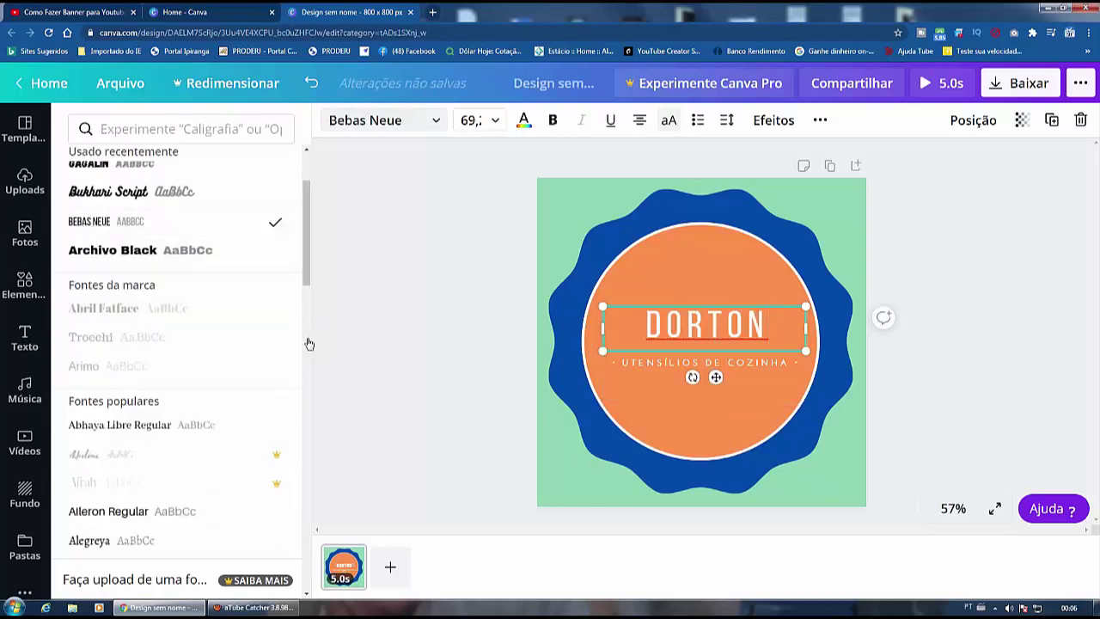
scroll(120, 429, down, 6)
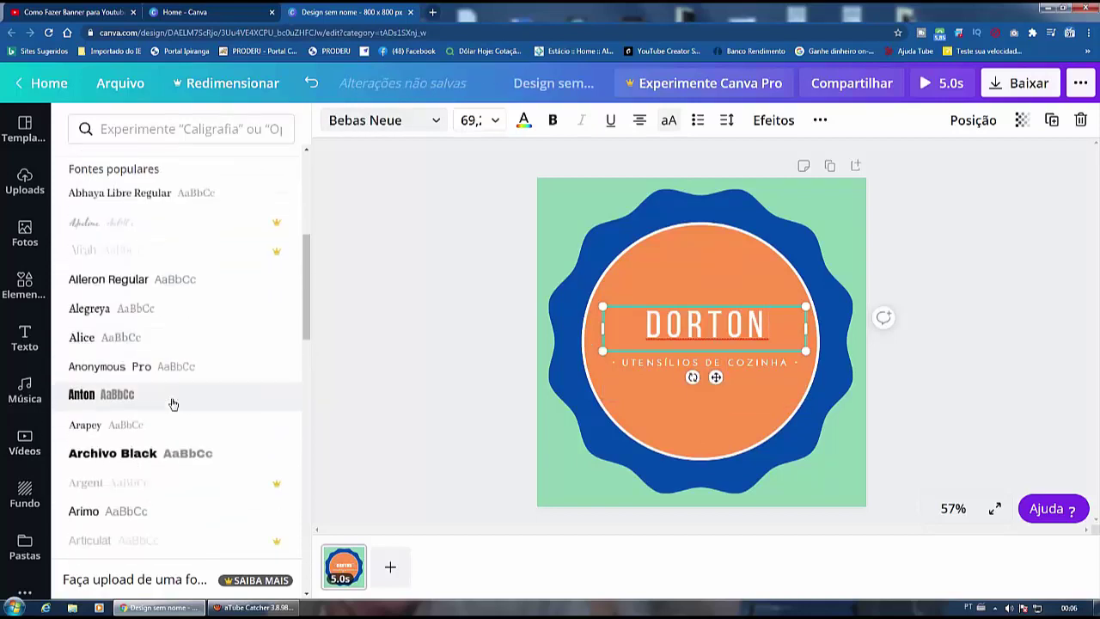
click(124, 460)
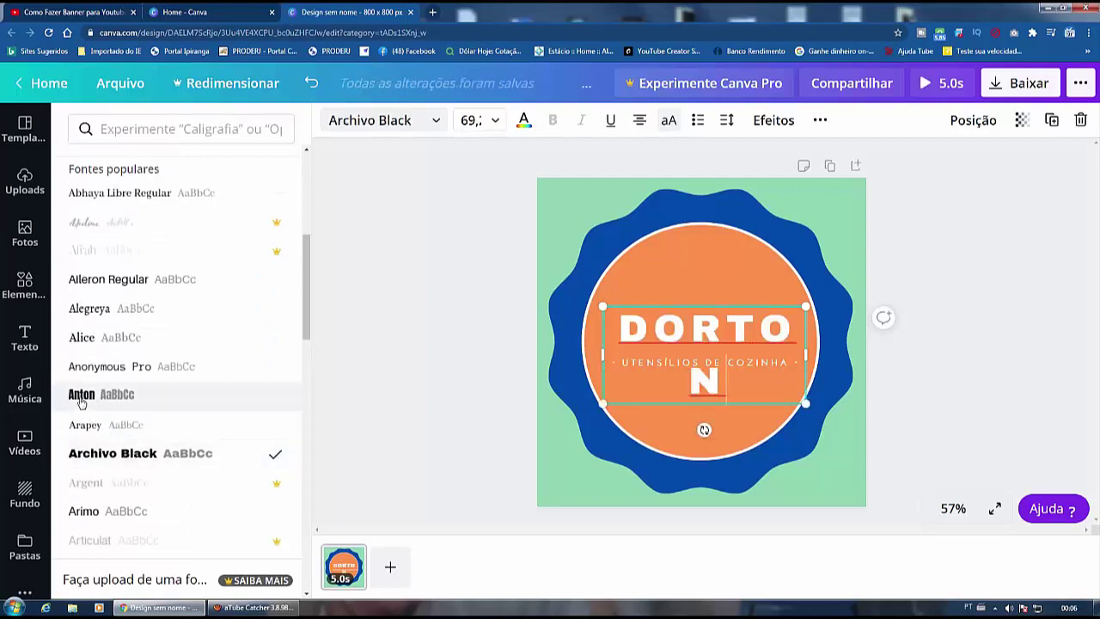
click(82, 397)
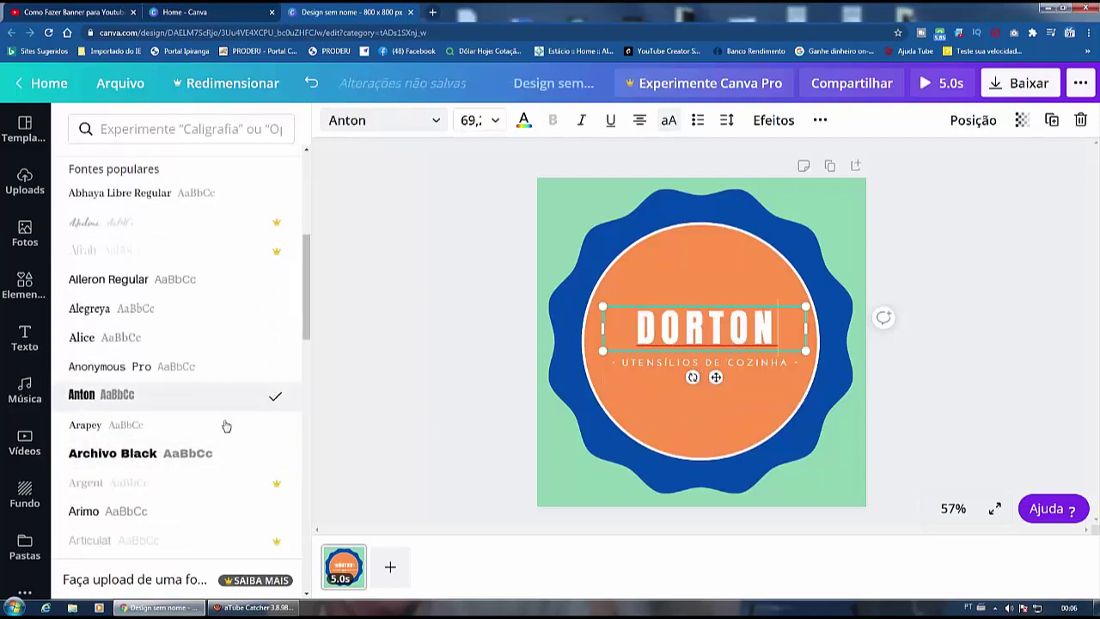
- Replace the words UTENSÍLIOS DE COZINHA in the subtitle under the heading with TUTORIAIS, keeping the dots on both sides
click(657, 367)
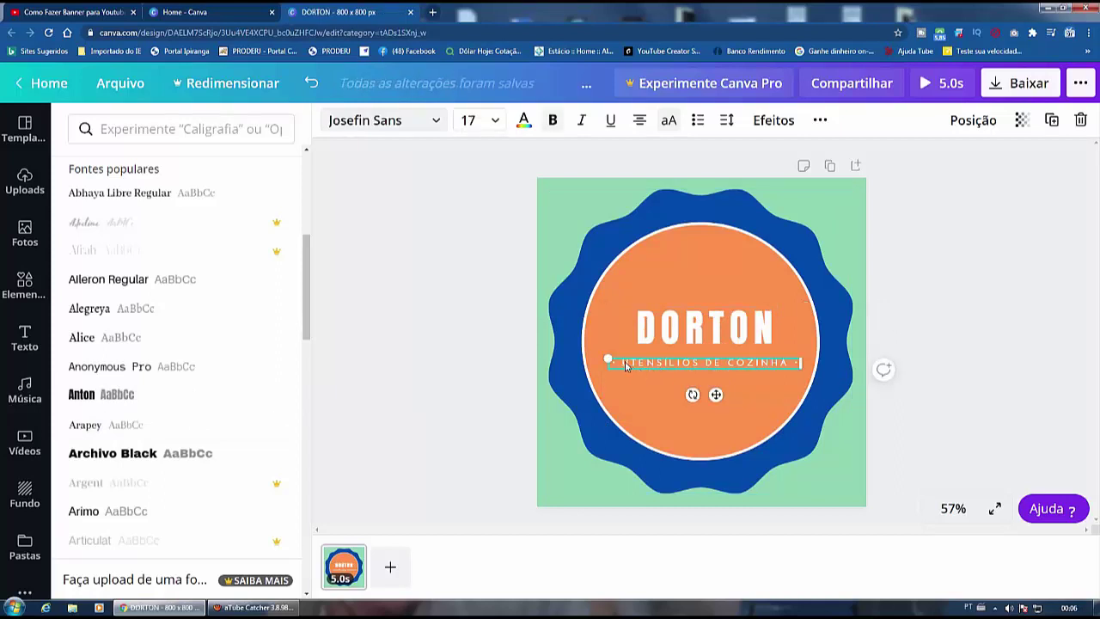
double_click(625, 361)
click(621, 362)
key(Delete)
key(Delete)
key(Delete)
key(Delete)
key(Delete)
key(Delete)
key(Delete)
key(Delete)
key(Delete)
key(Delete)
key(Delete)
key(Delete)
key(Delete)
key(Delete)
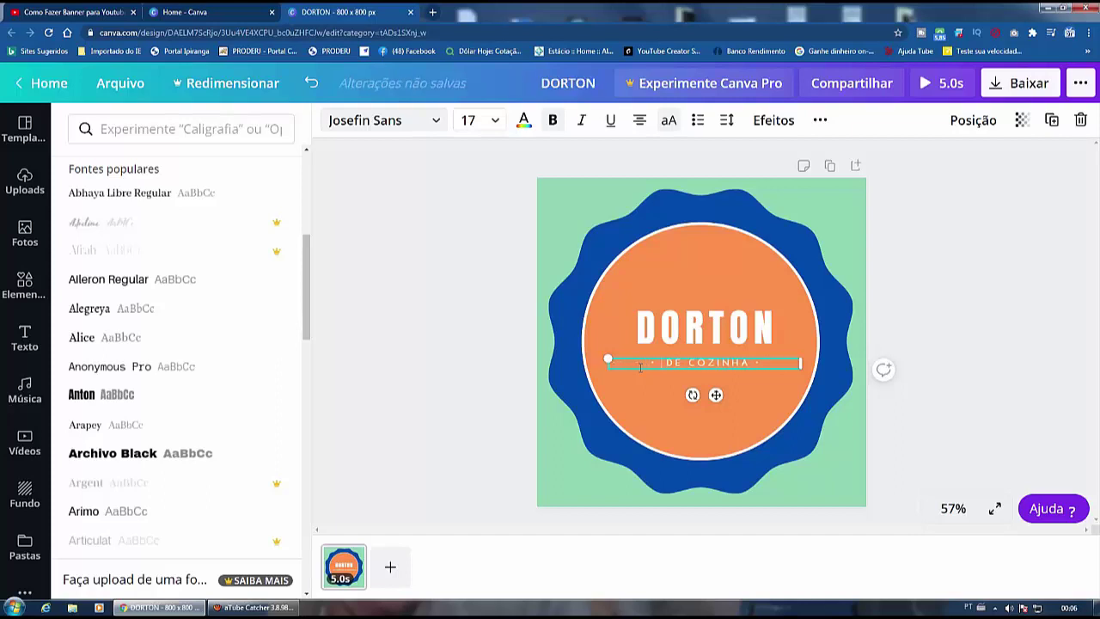
key(Delete)
key(Delete)
key(Delete)
key(Delete)
key(Delete)
text(TUTORIAS)
key(BackSpace)
text(IS)
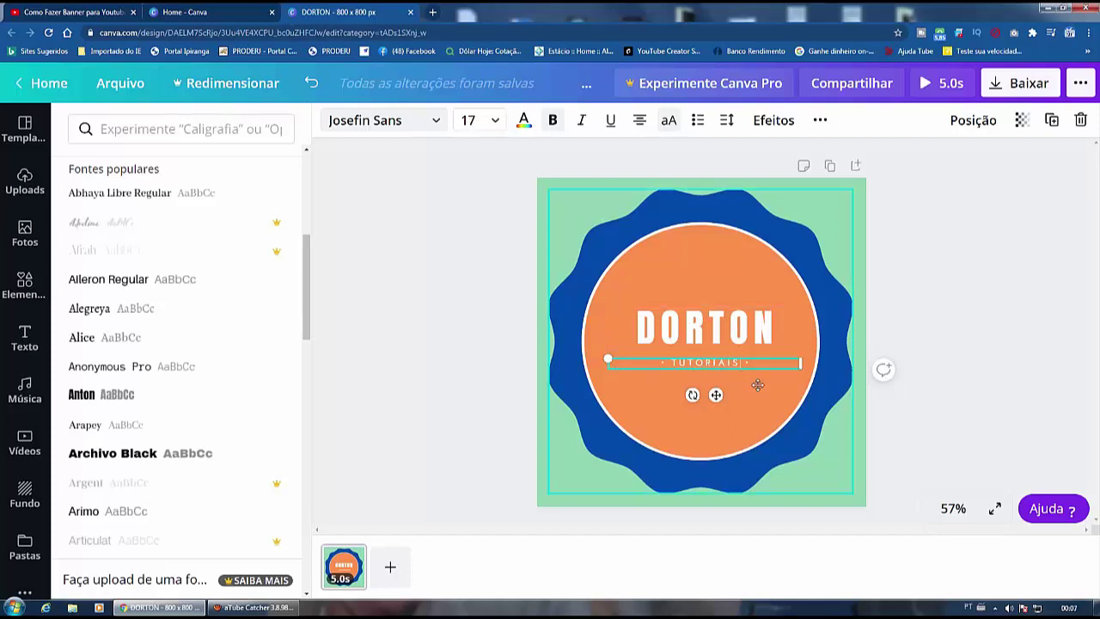
click(768, 381)
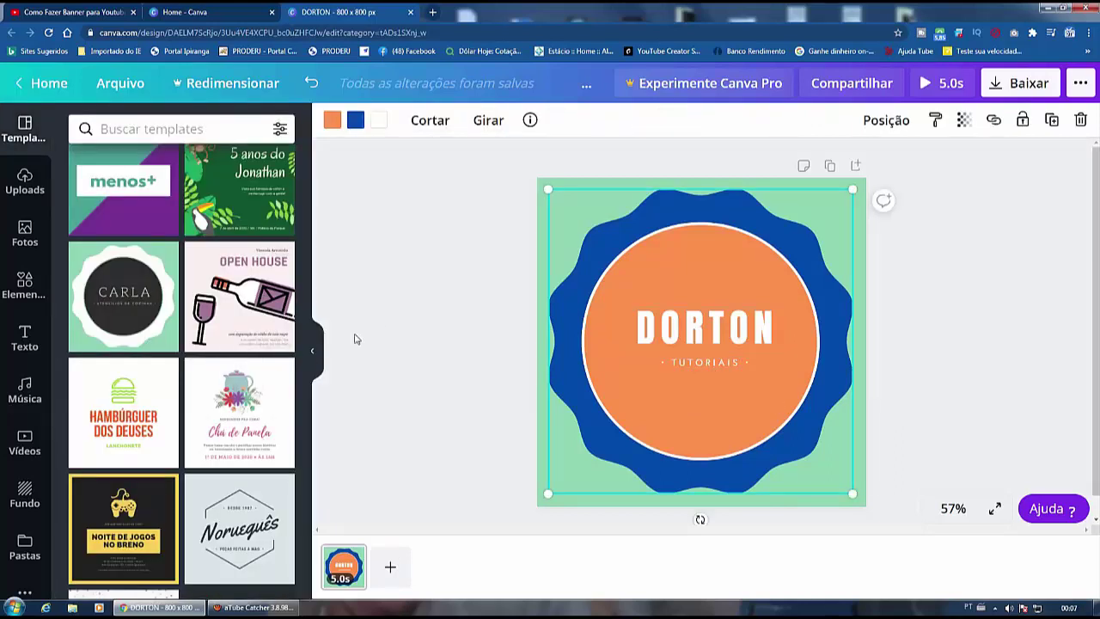
- Look through the device's desktop files for an image to upload, and leave without choosing one
click(17, 189)
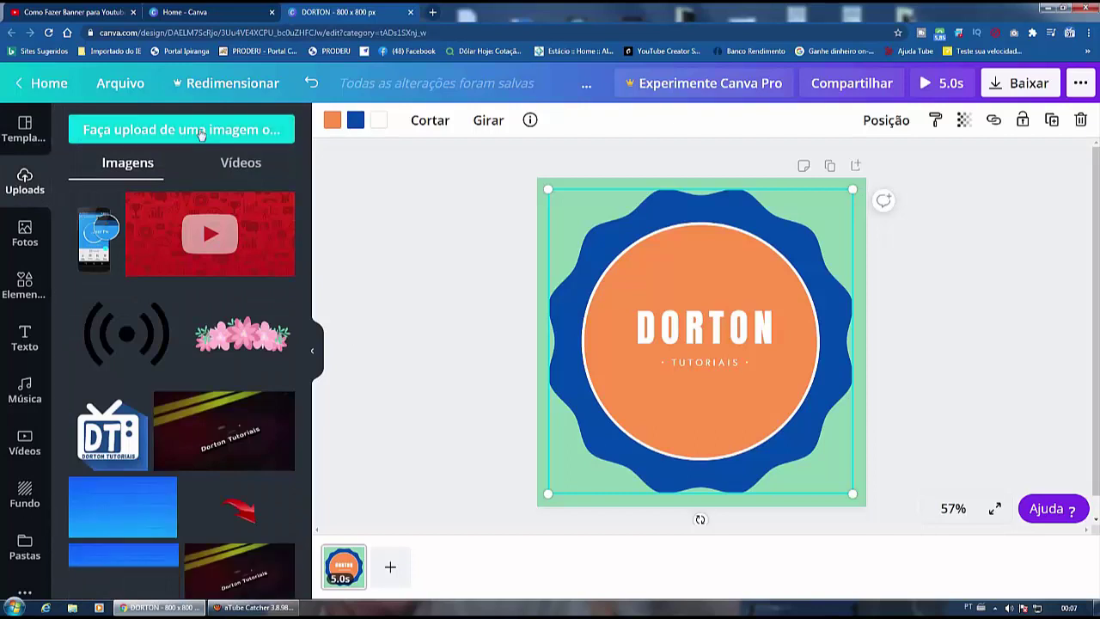
click(200, 132)
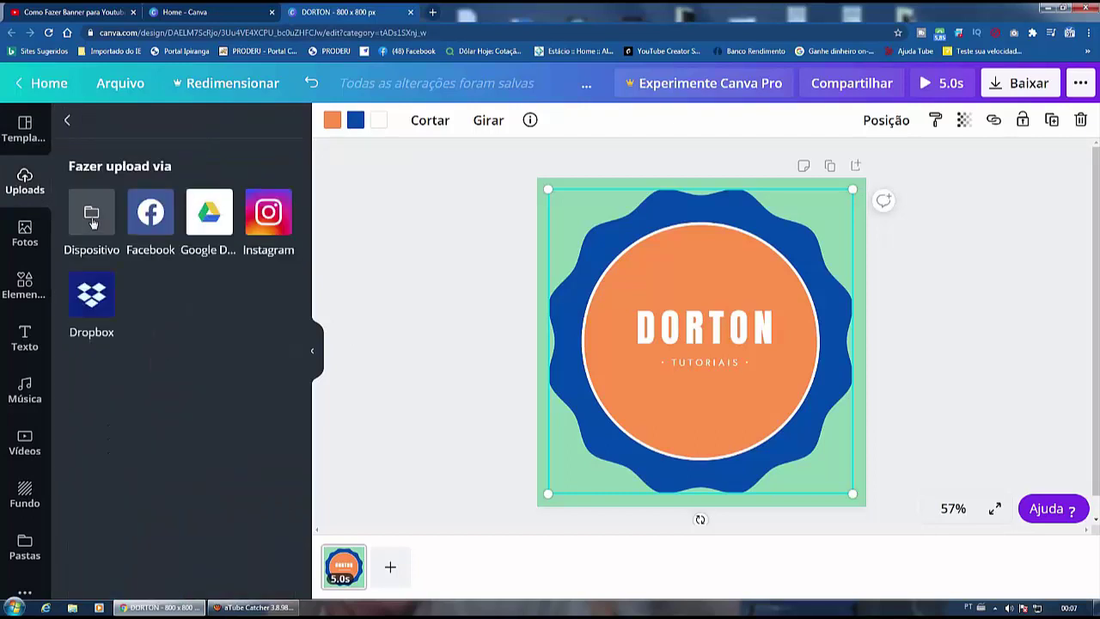
click(92, 218)
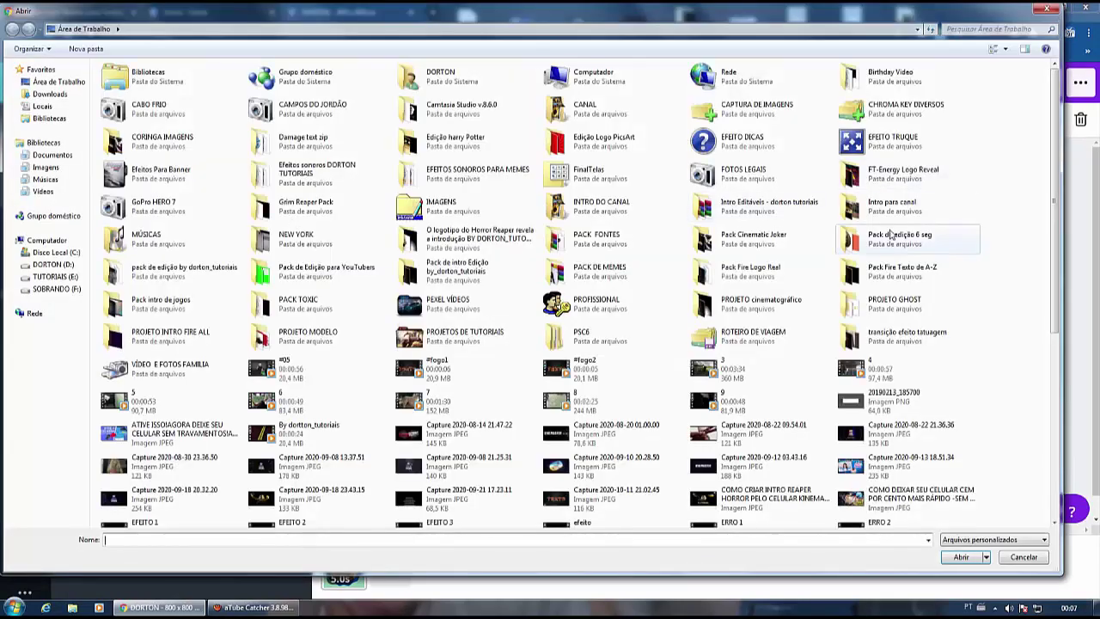
click(1046, 9)
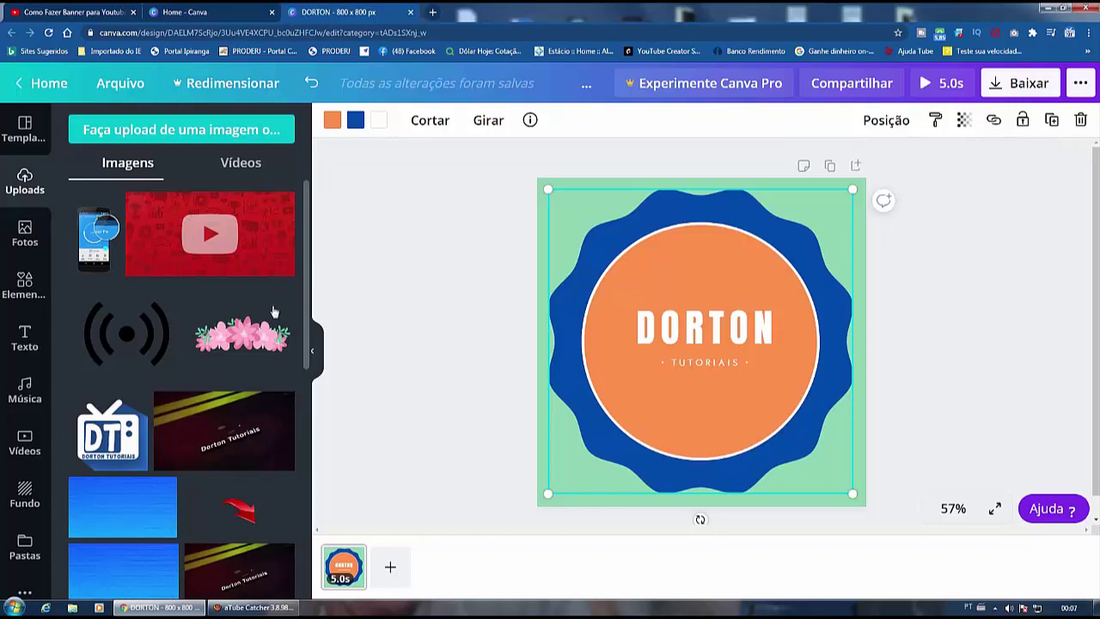
- View the file options of the pink flower image among the uploaded images, and leave them unused
mouse_move(278, 307)
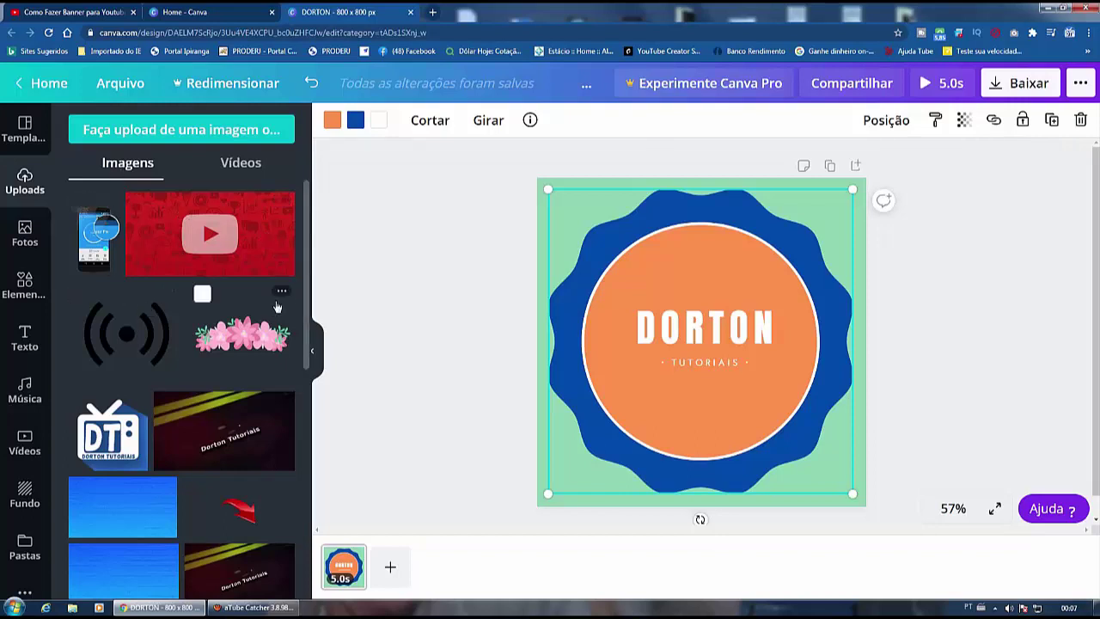
drag(308, 239, 302, 214)
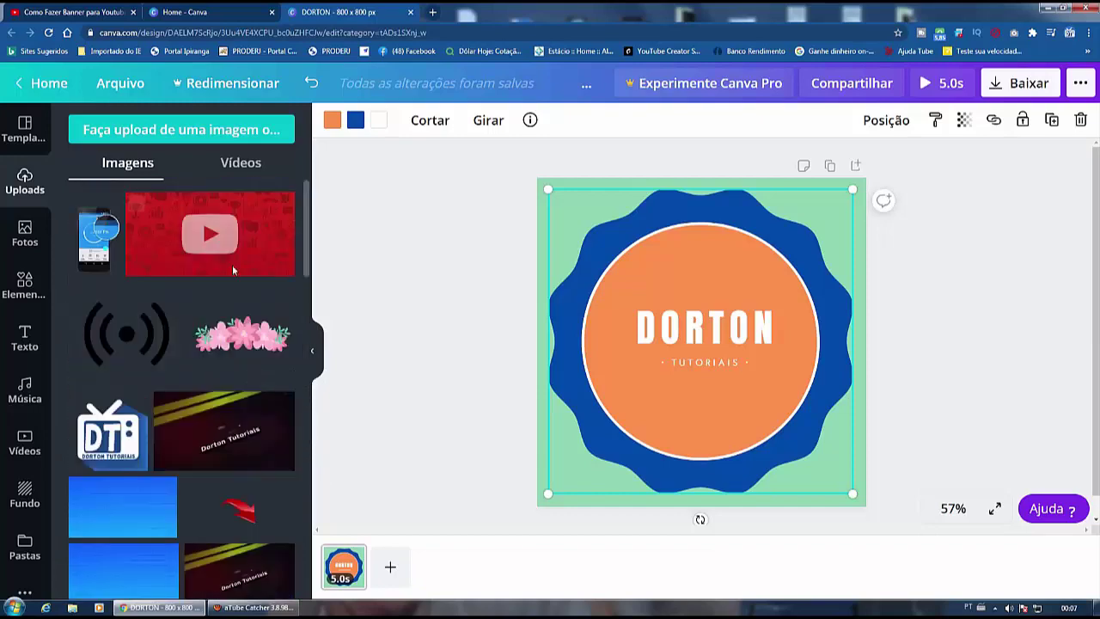
click(282, 294)
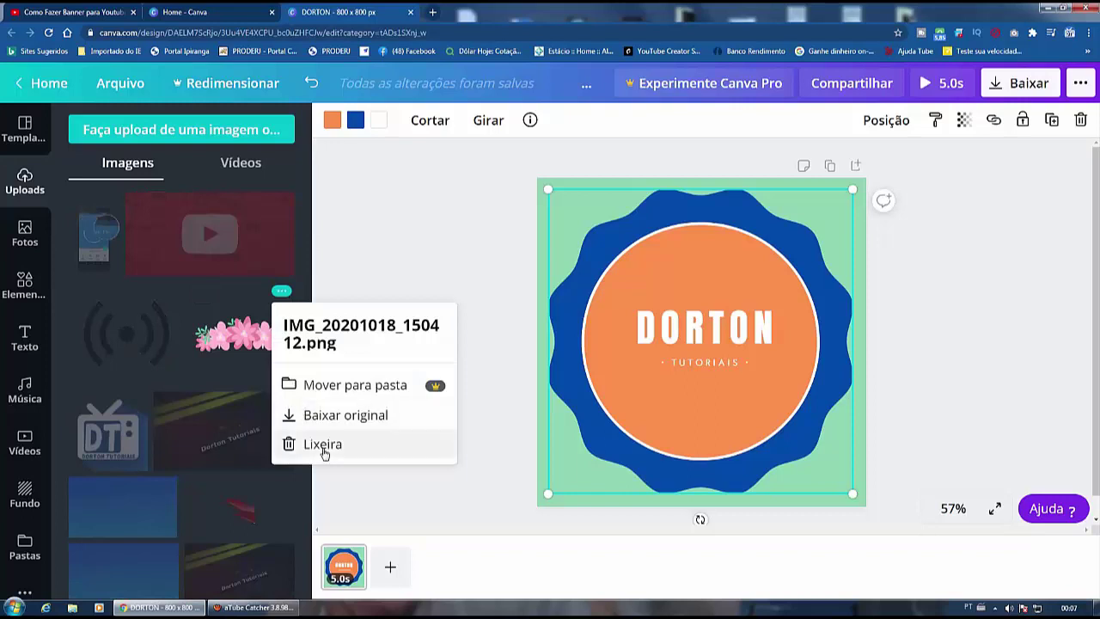
click(479, 192)
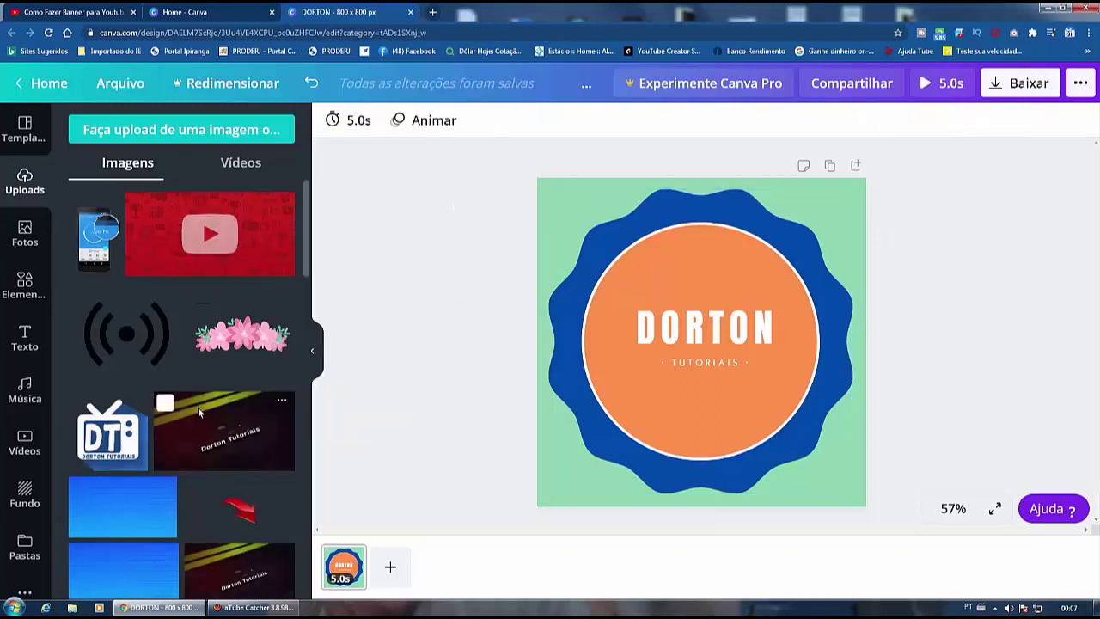
drag(108, 434, 630, 301)
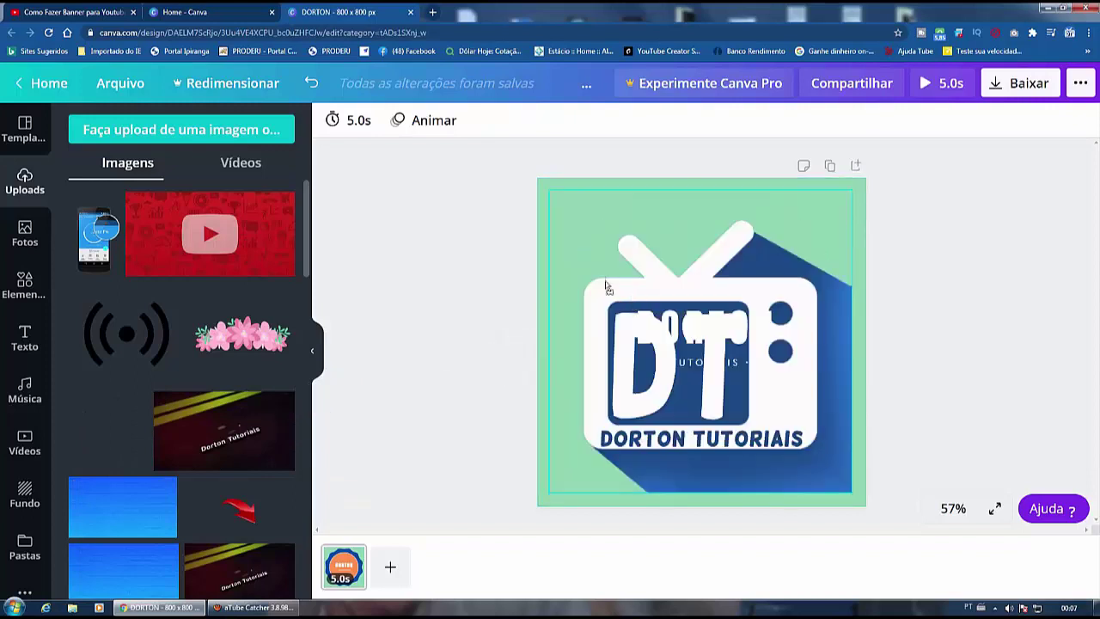
mouse_move(578, 249)
mouse_down()
mouse_move(550, 260)
mouse_move(491, 258)
mouse_move(587, 261)
mouse_up()
drag(556, 206, 565, 167)
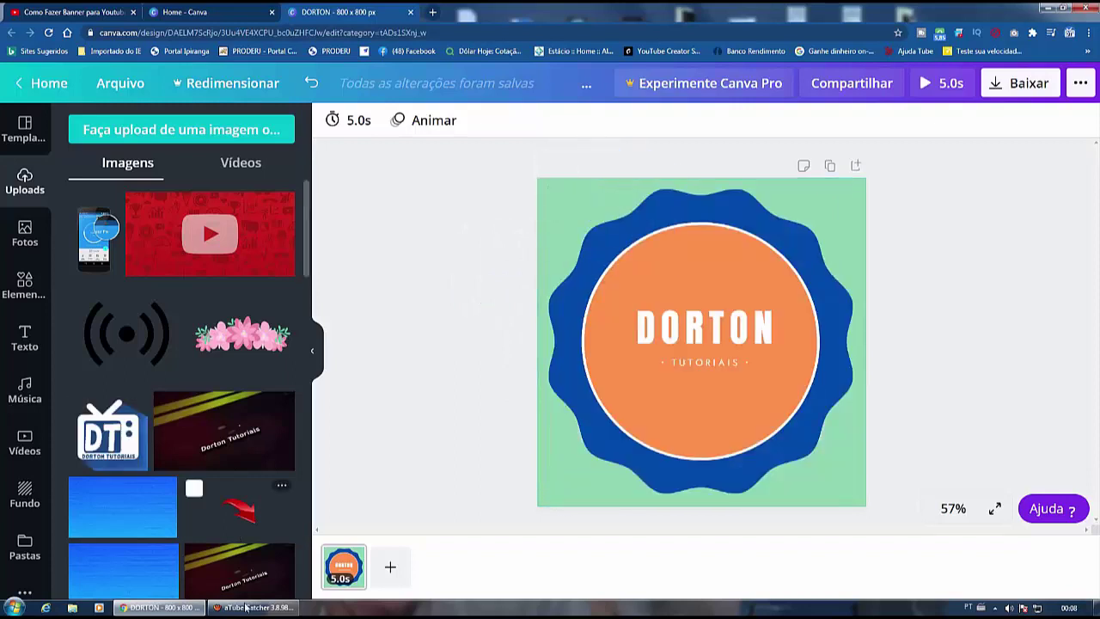
- Add the uploaded DT Dorton Tutoriais TV logo, shrink it and centre it directly under the TUTORIAIS subtitle inside the orange circle
drag(116, 438, 634, 354)
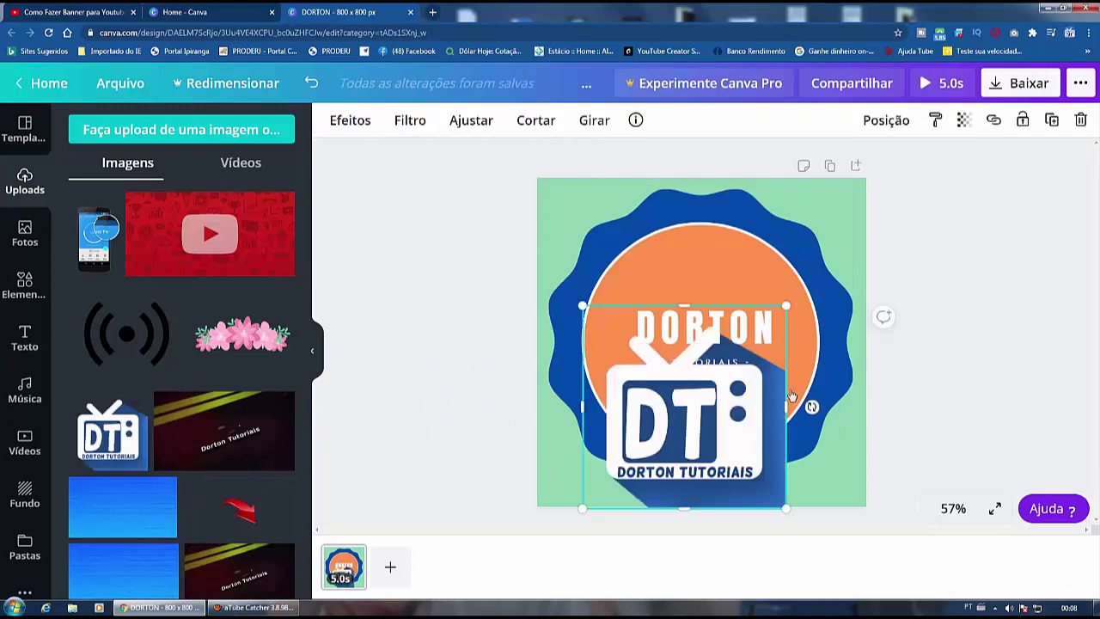
drag(785, 306, 660, 436)
drag(650, 477, 703, 415)
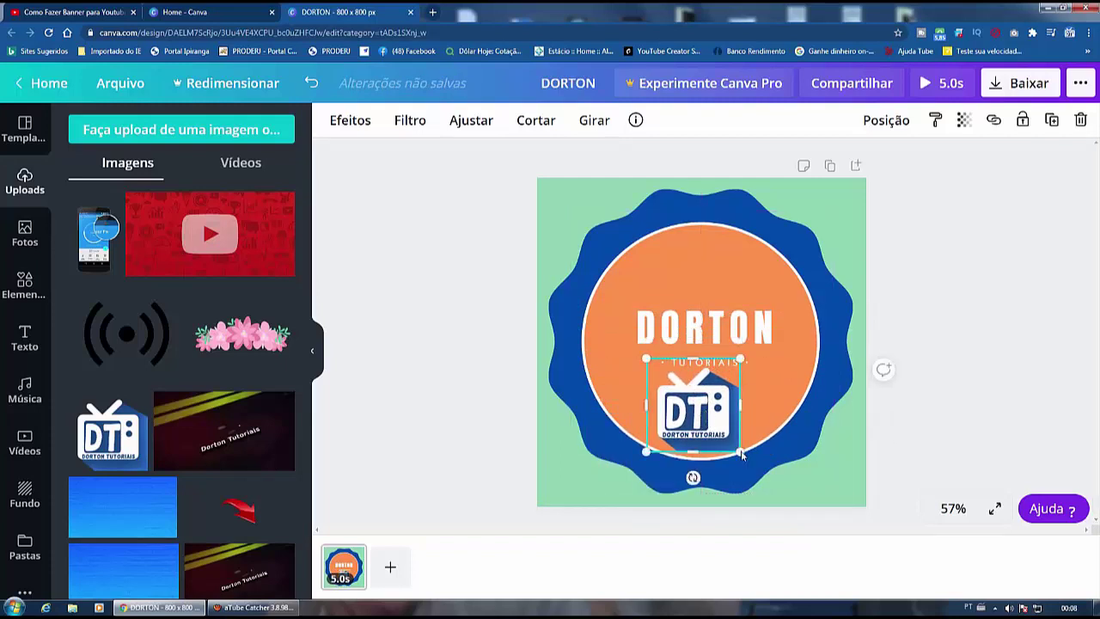
drag(739, 448, 715, 421)
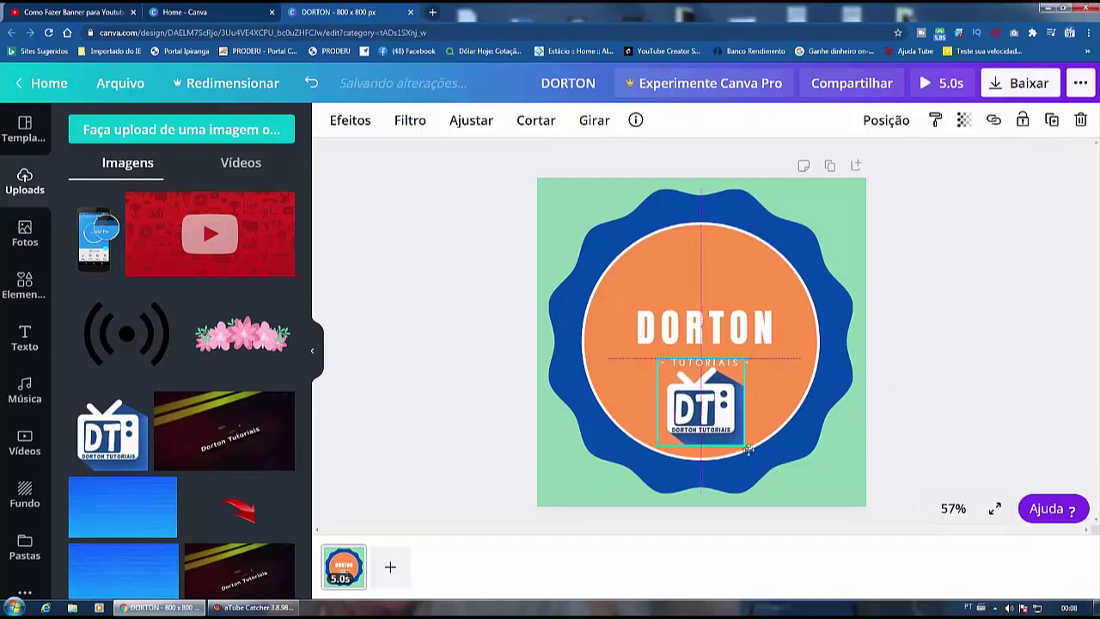
click(615, 382)
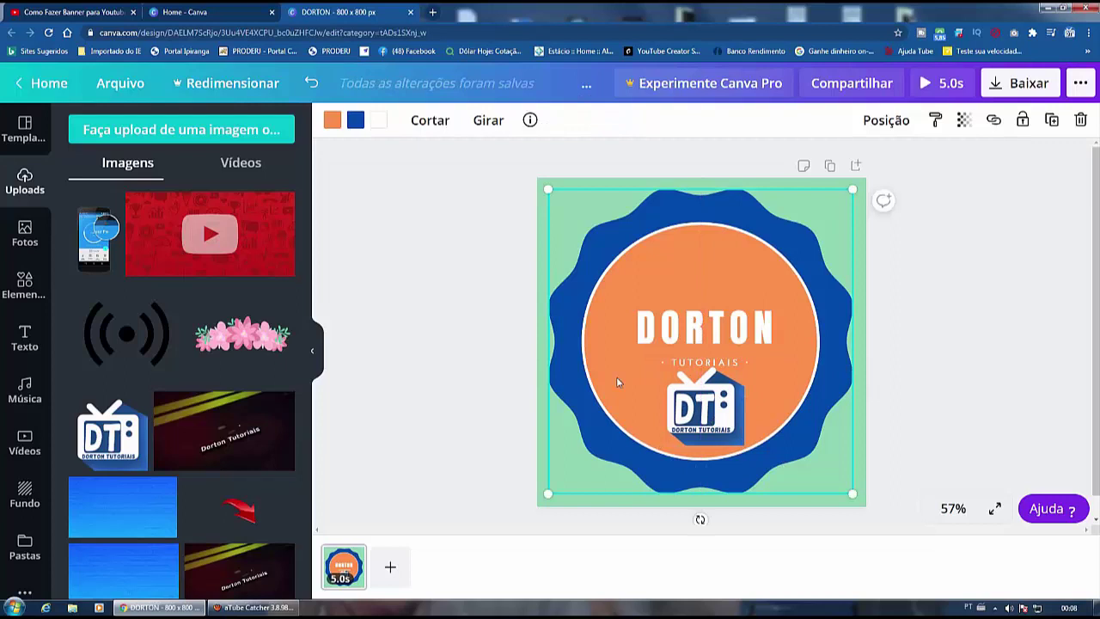
- Change the TUTORIAIS subtitle's text colour to black
click(678, 364)
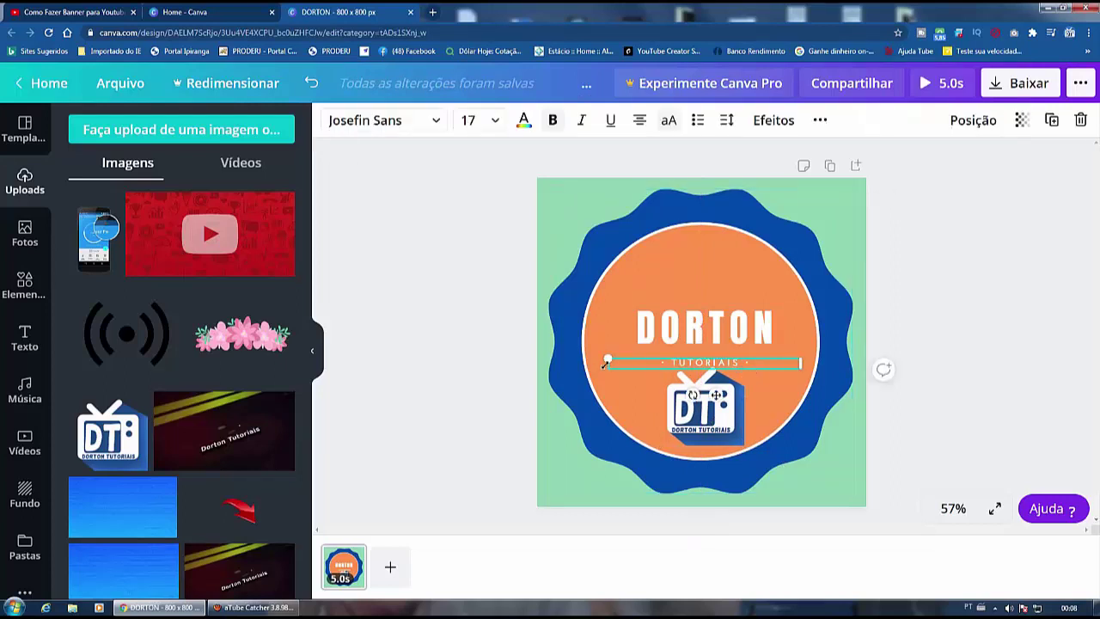
click(524, 121)
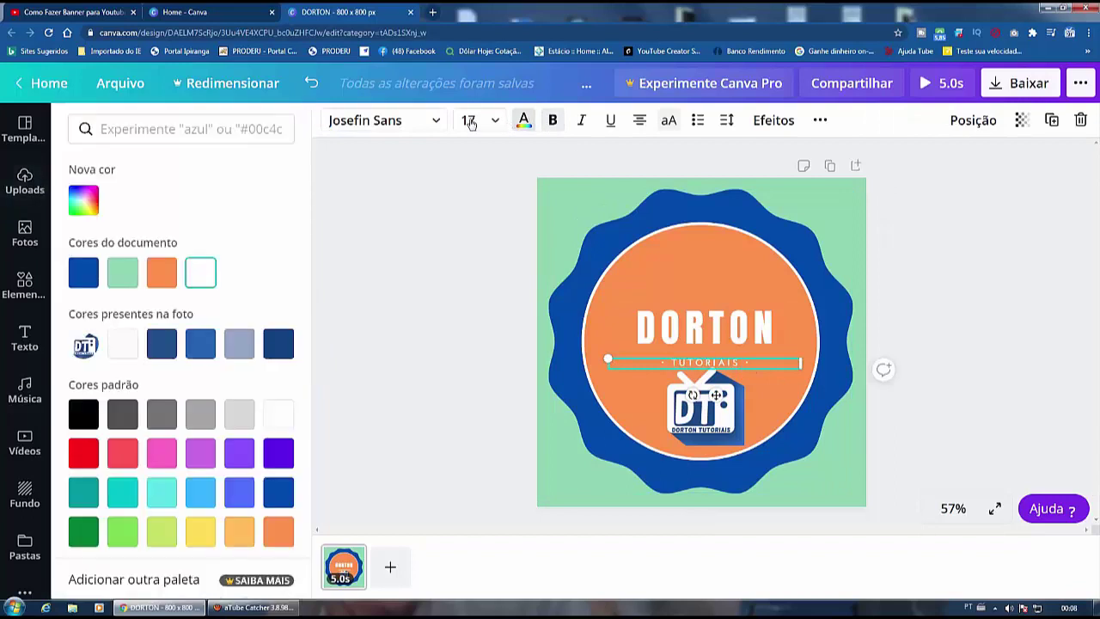
click(200, 541)
click(83, 414)
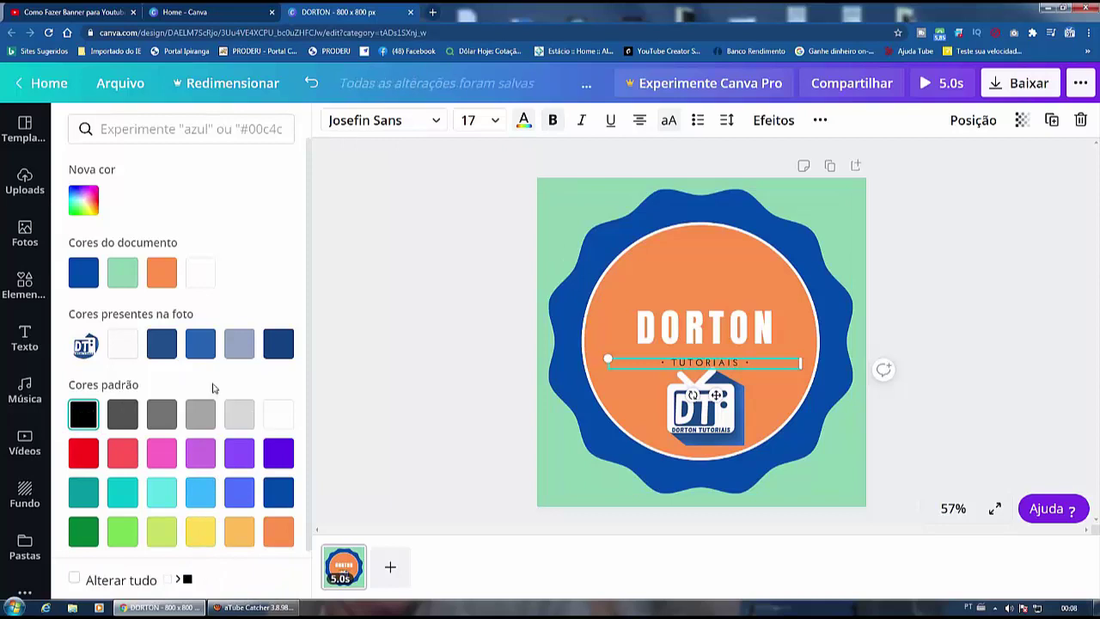
- Try the bold setting on the TUTORIAIS subtitle and make its text italic and underlined
click(554, 122)
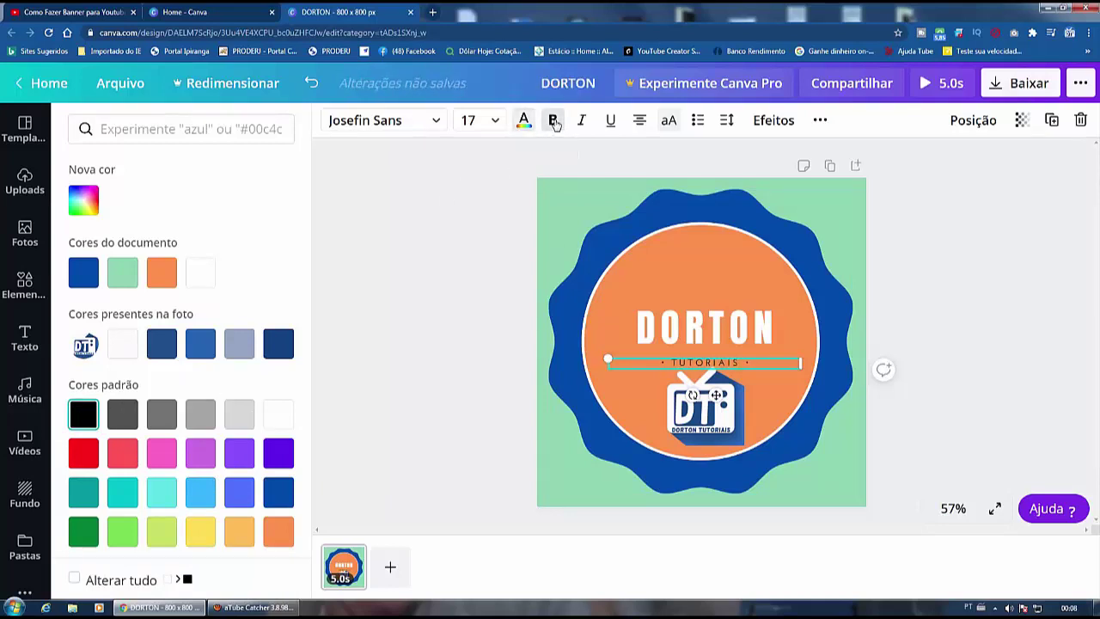
click(582, 120)
click(615, 121)
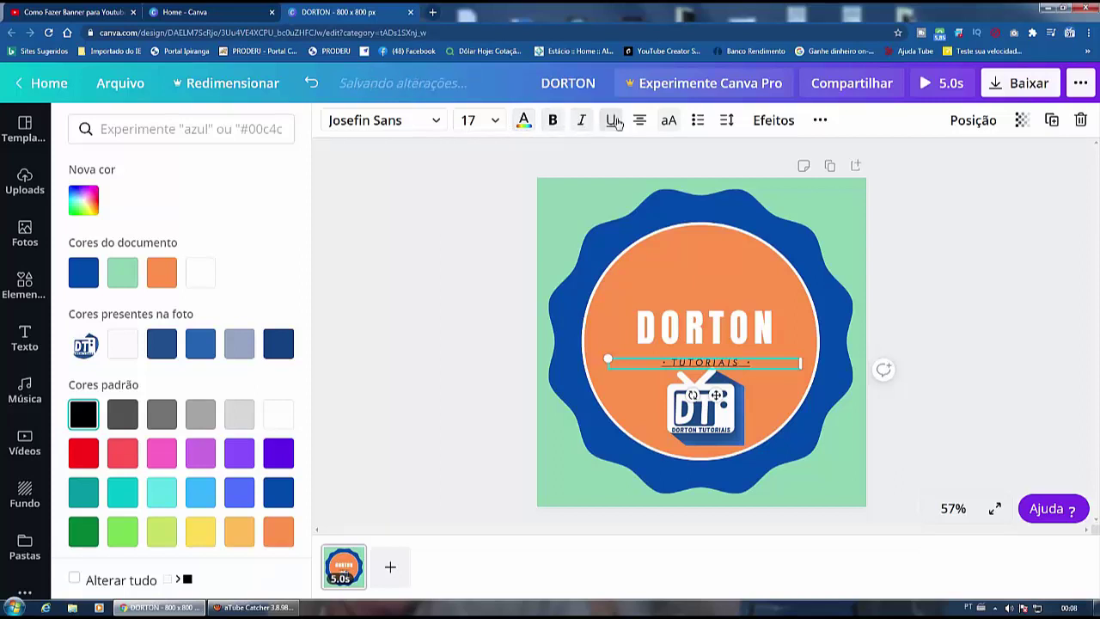
- Set the TUTORIAIS subtitle's letter spacing to 707 and its line height to 0,87
click(727, 121)
drag(871, 166, 848, 199)
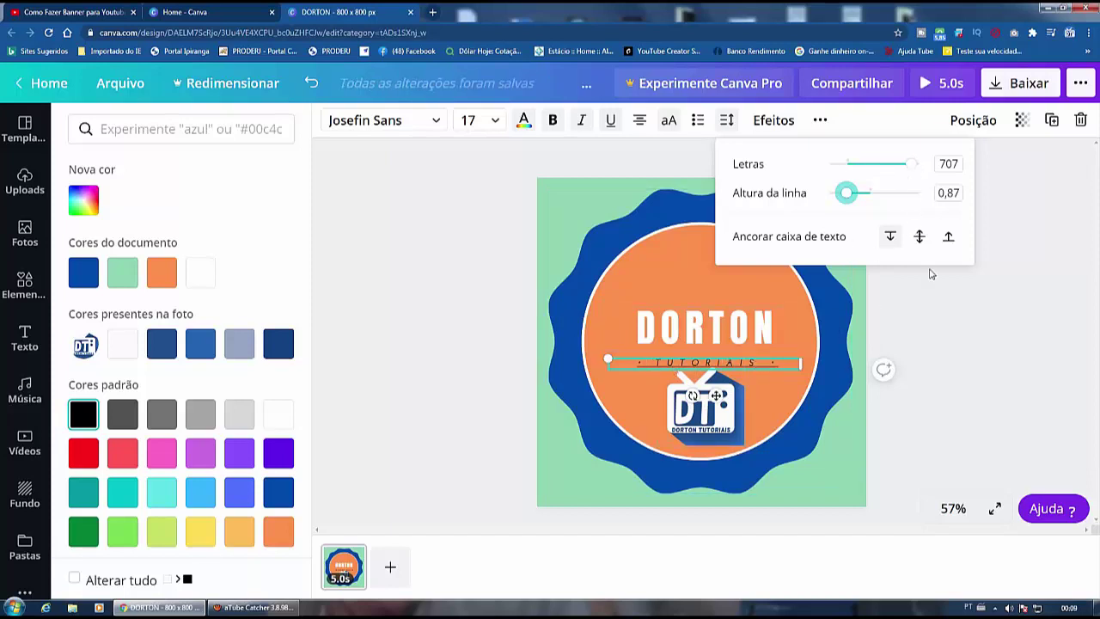
key(Escape)
key(Escape)
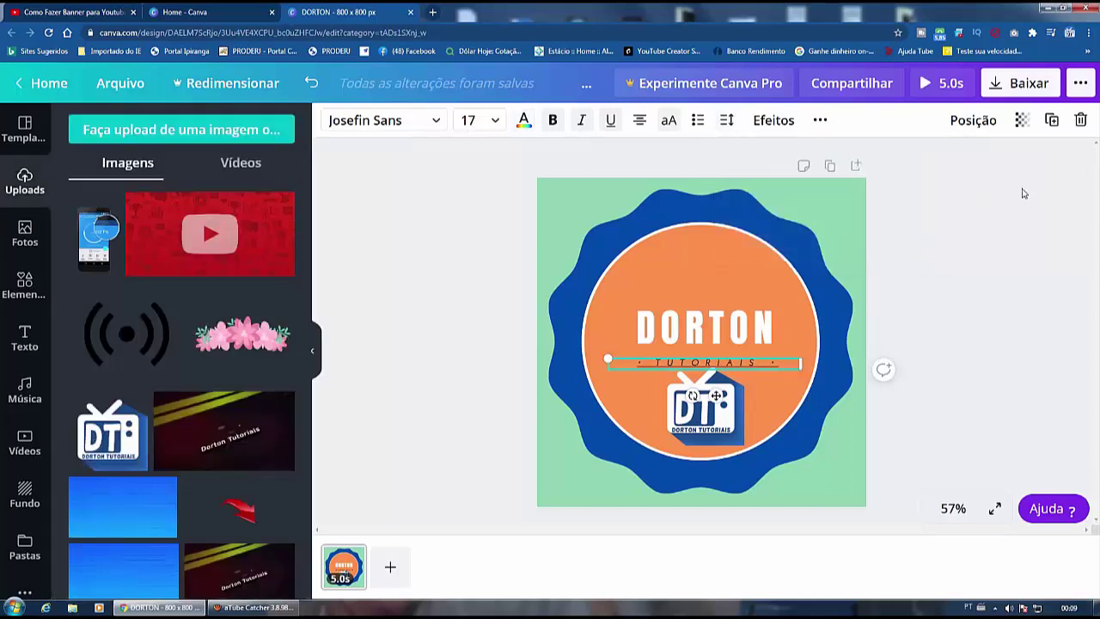
- Set the DORTON title's letter spacing to 384
click(703, 325)
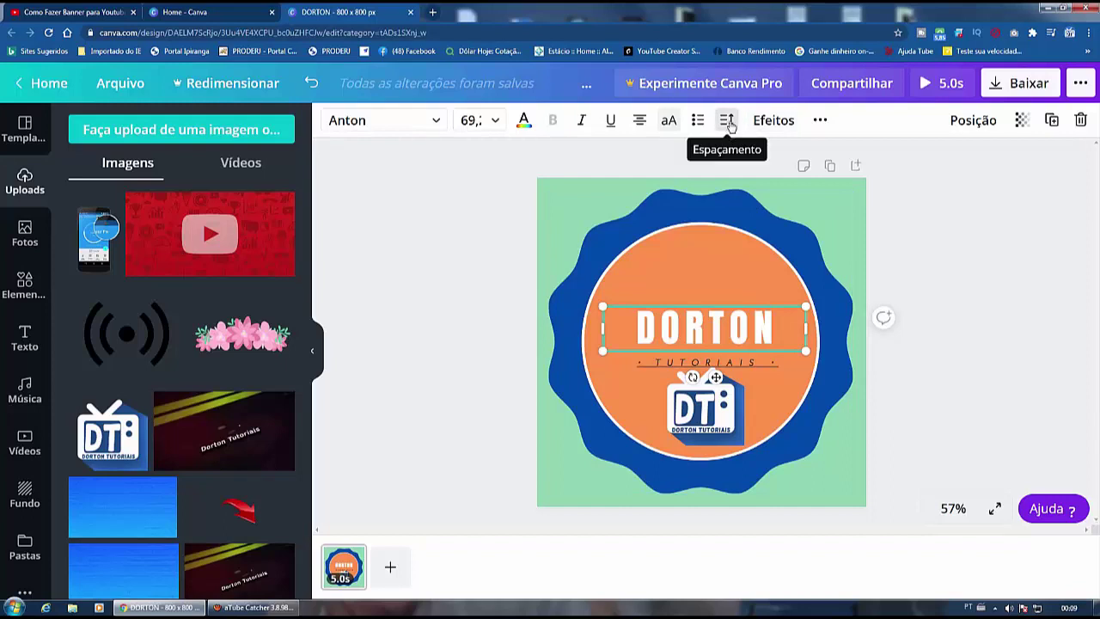
click(726, 121)
drag(861, 169, 884, 169)
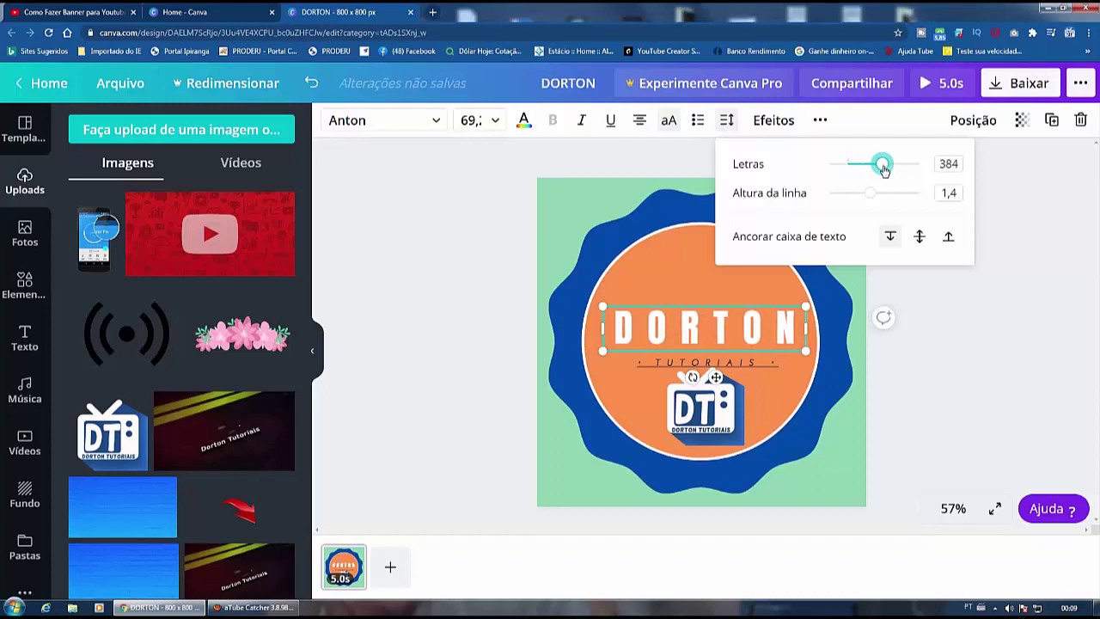
click(982, 322)
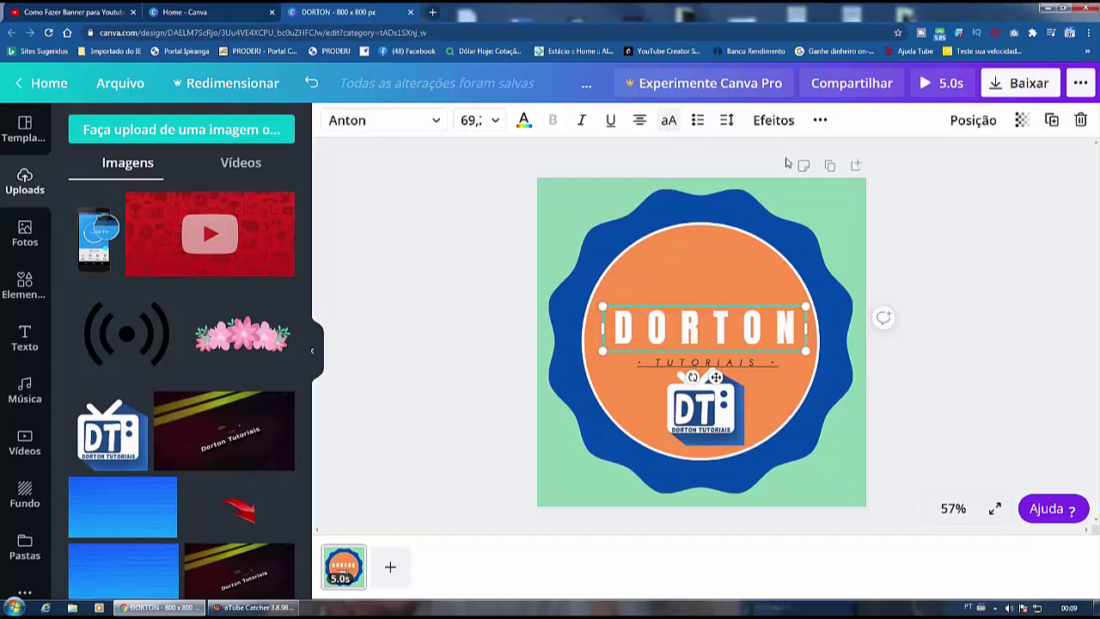
- Try the Sombreado text effect on the DORTON title with a black shadow colour
click(773, 119)
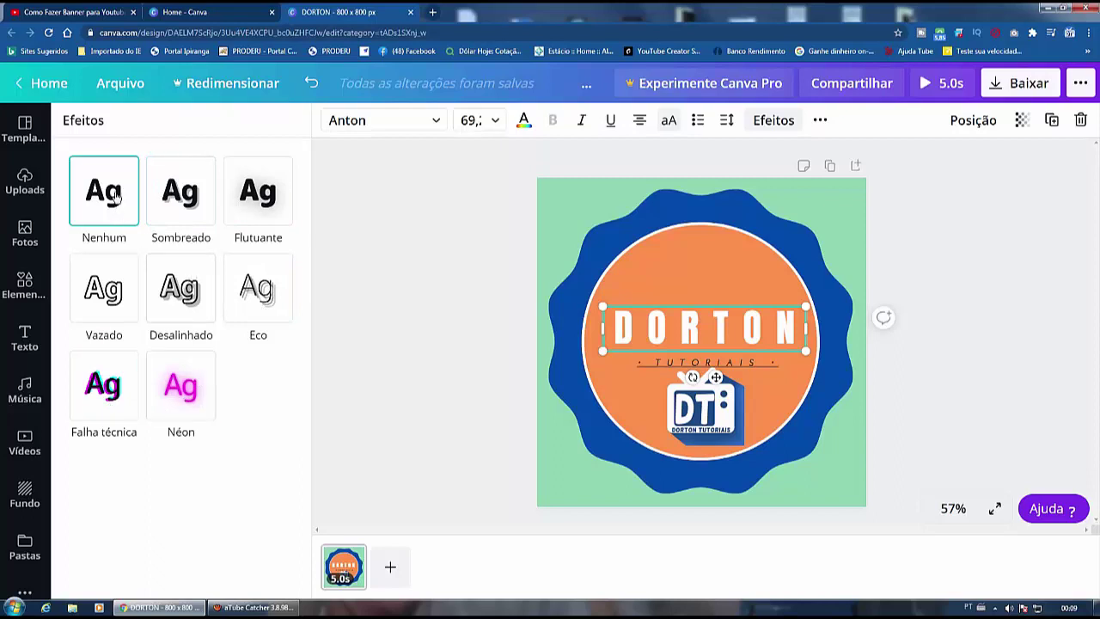
click(194, 196)
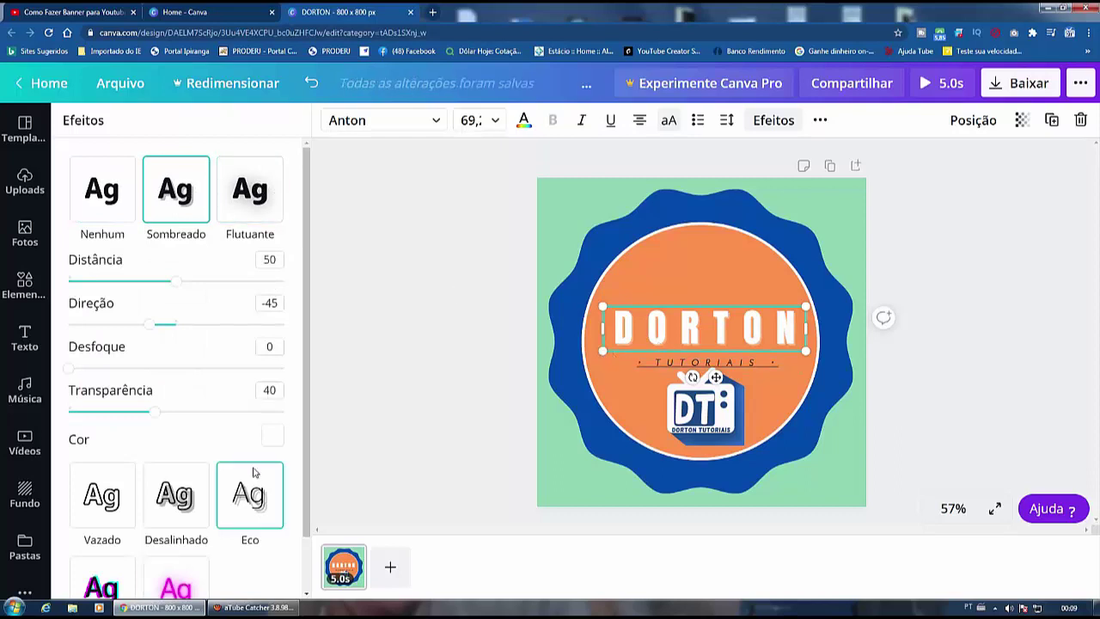
click(272, 435)
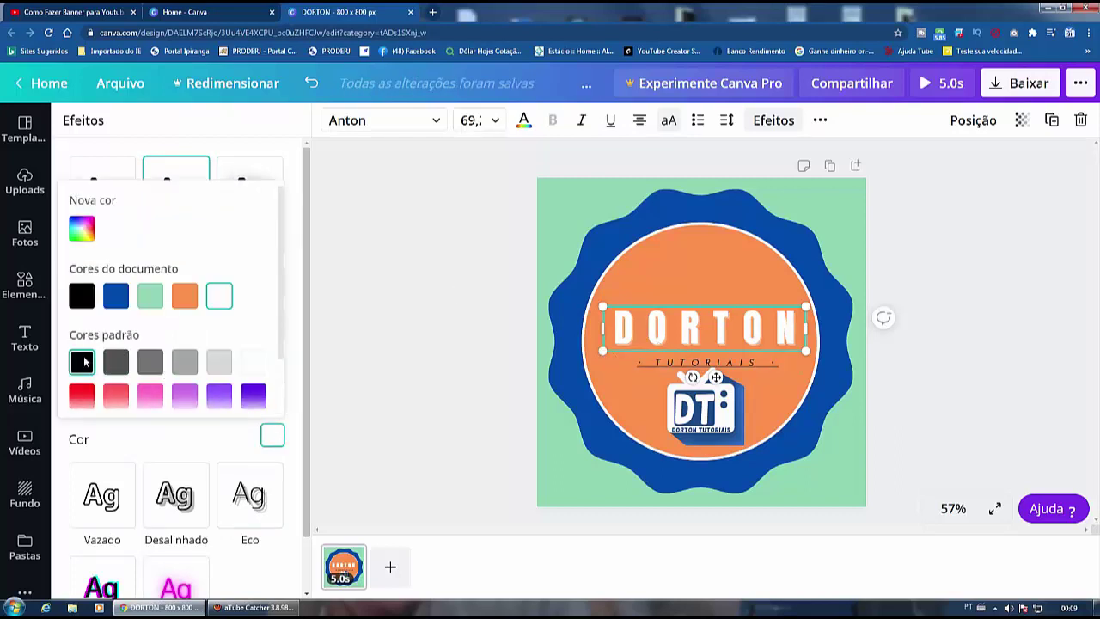
click(82, 362)
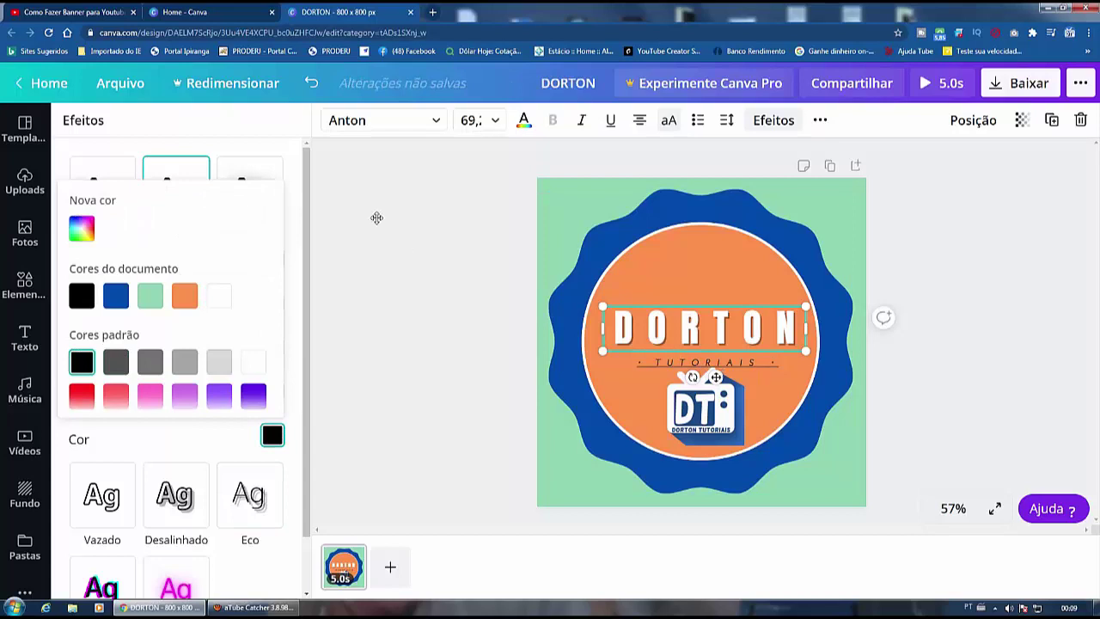
key(Escape)
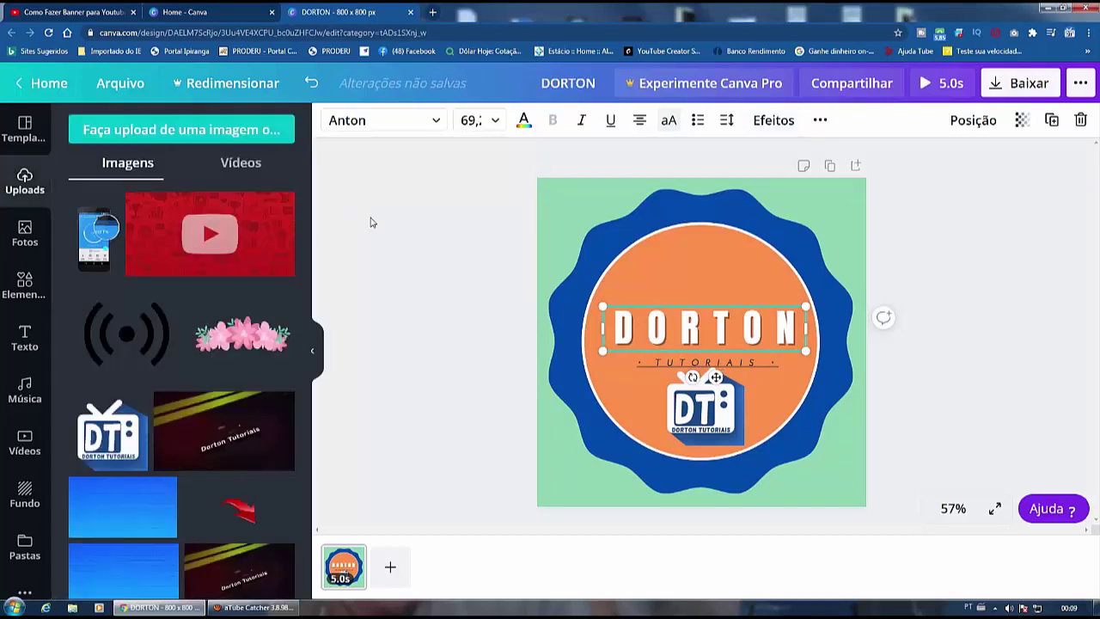
- Try the Flutuante, Vazado and Desalinhado text effects on the DORTON title
click(778, 122)
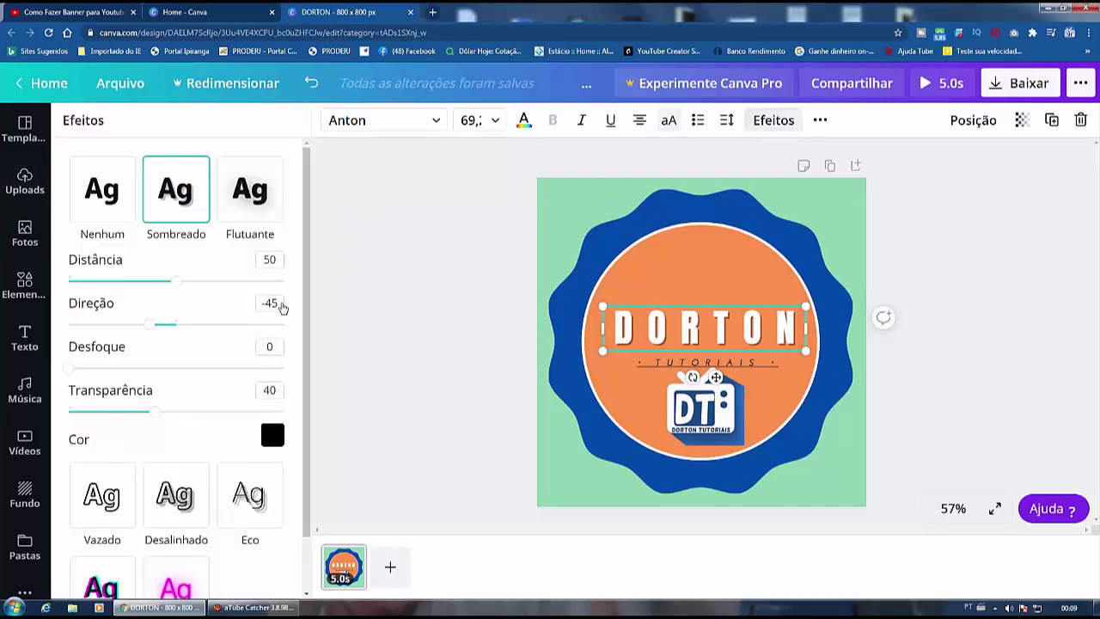
click(268, 196)
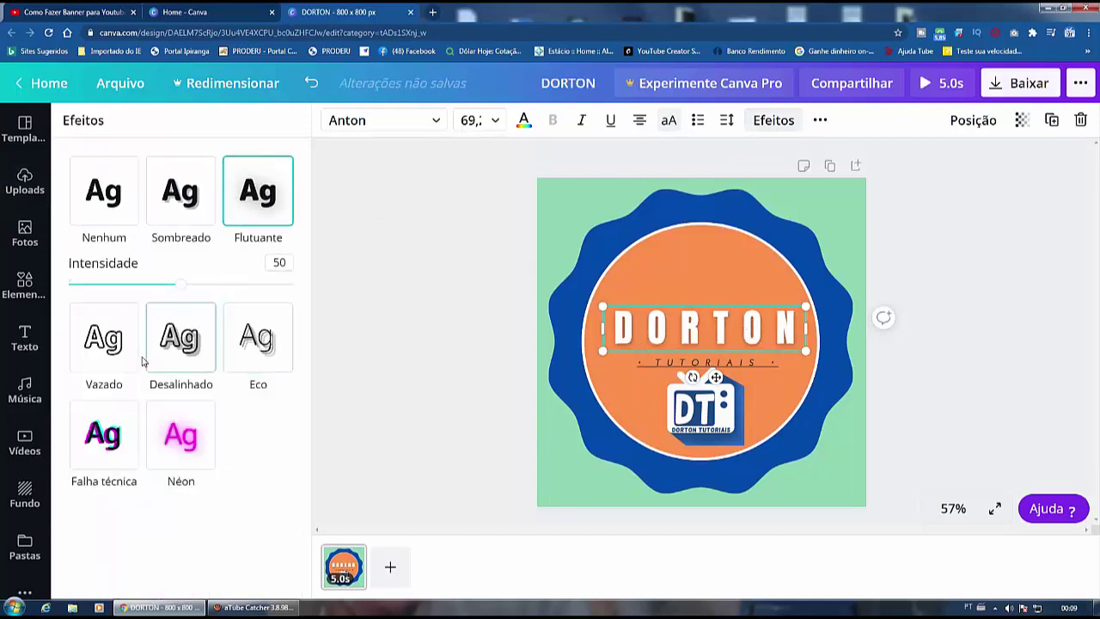
click(107, 339)
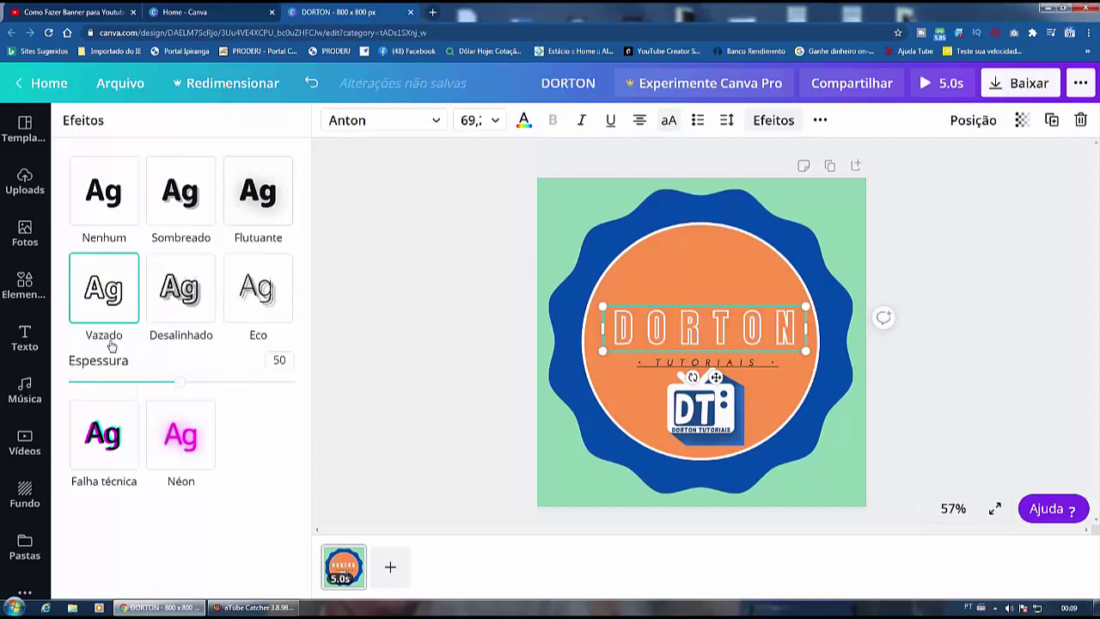
click(190, 296)
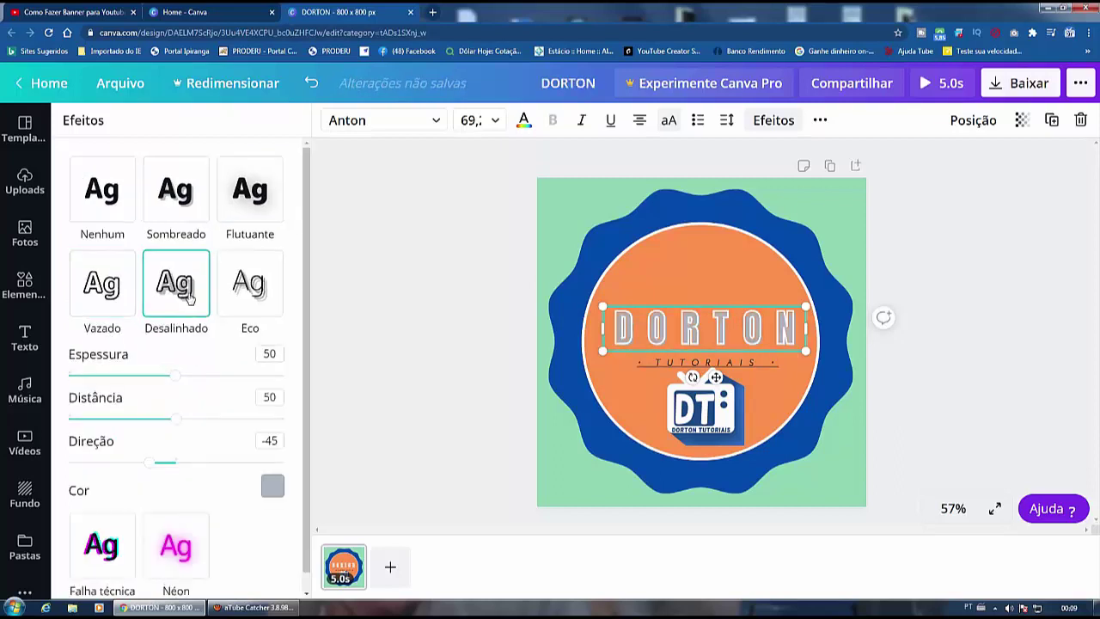
- Try the Eco text effect on the DORTON title in black, with distance 49 and direction -41
click(261, 287)
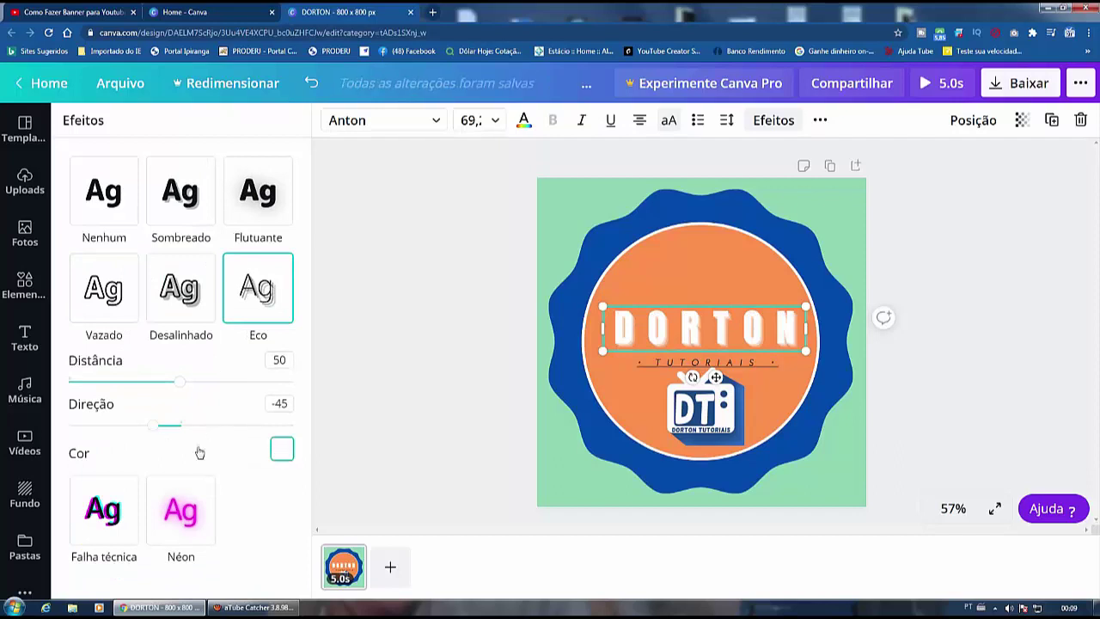
click(281, 448)
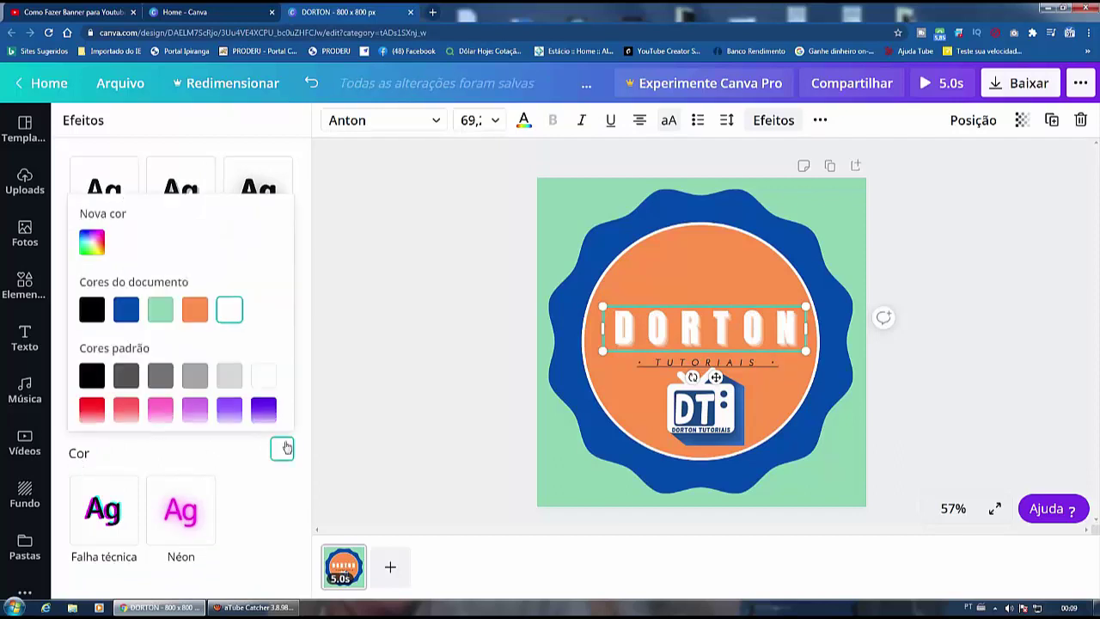
click(89, 379)
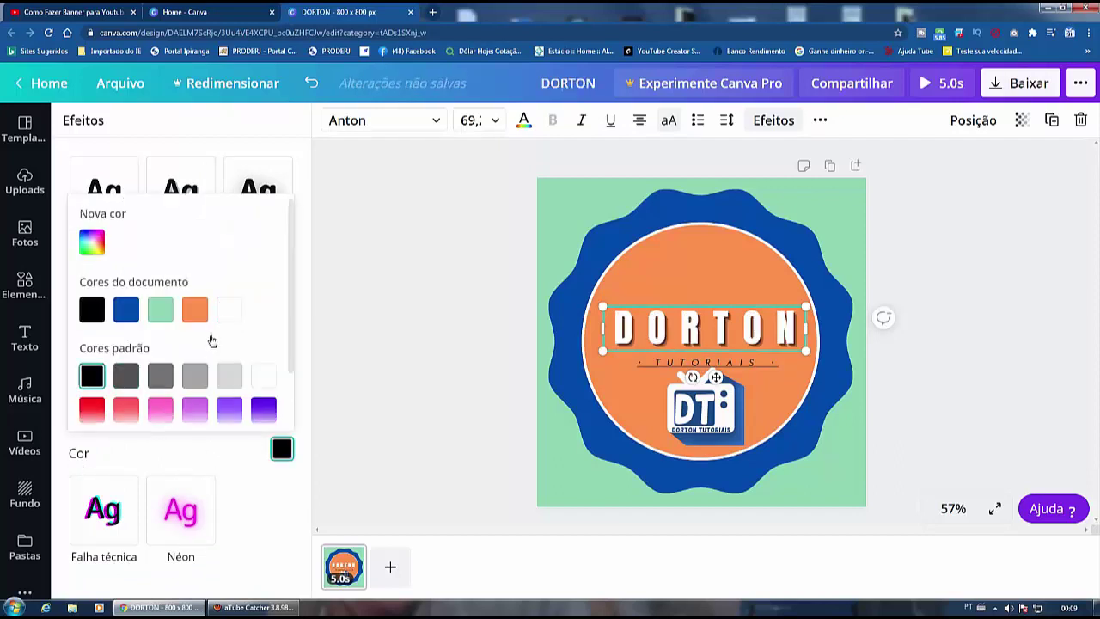
click(390, 345)
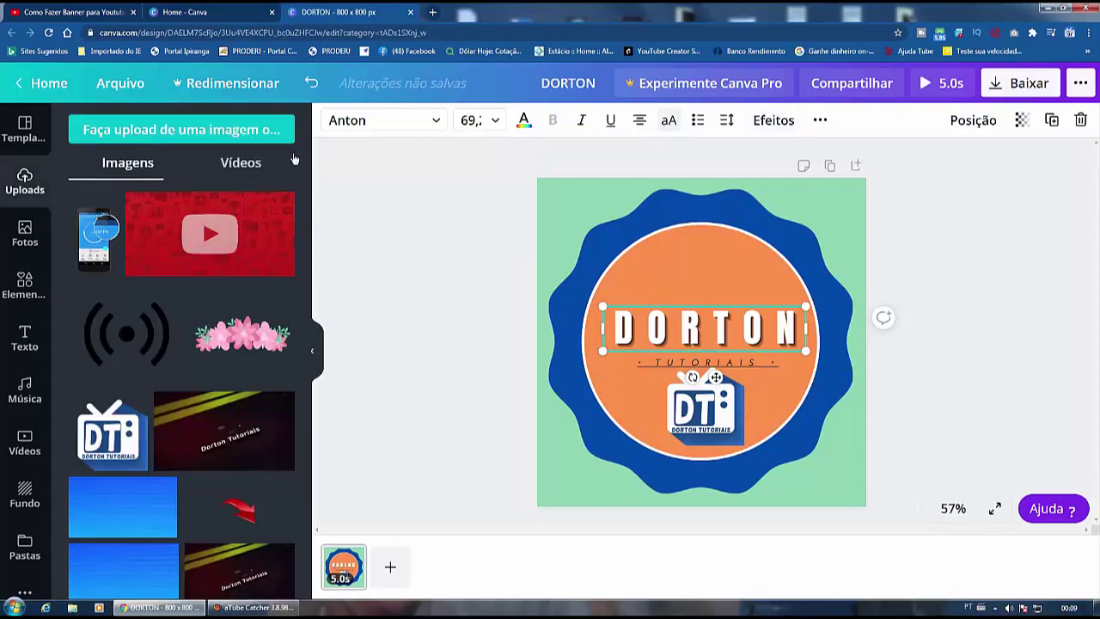
click(774, 121)
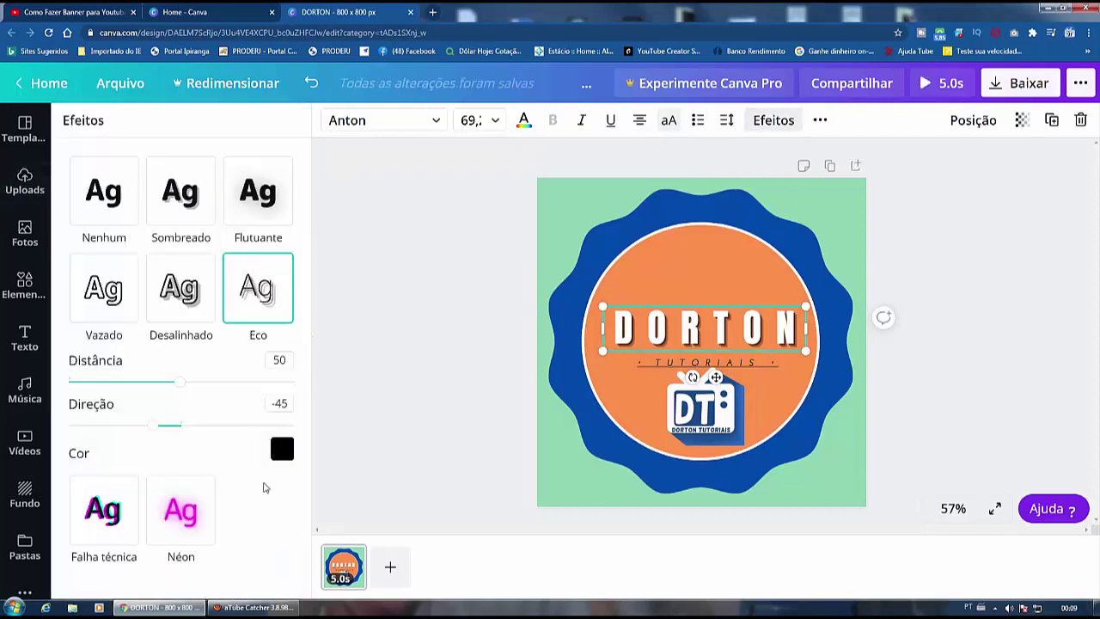
mouse_move(182, 388)
mouse_down()
mouse_move(292, 383)
mouse_move(177, 384)
mouse_up()
mouse_move(158, 430)
mouse_down()
mouse_move(260, 424)
mouse_move(155, 429)
mouse_move(164, 423)
mouse_move(157, 434)
mouse_up()
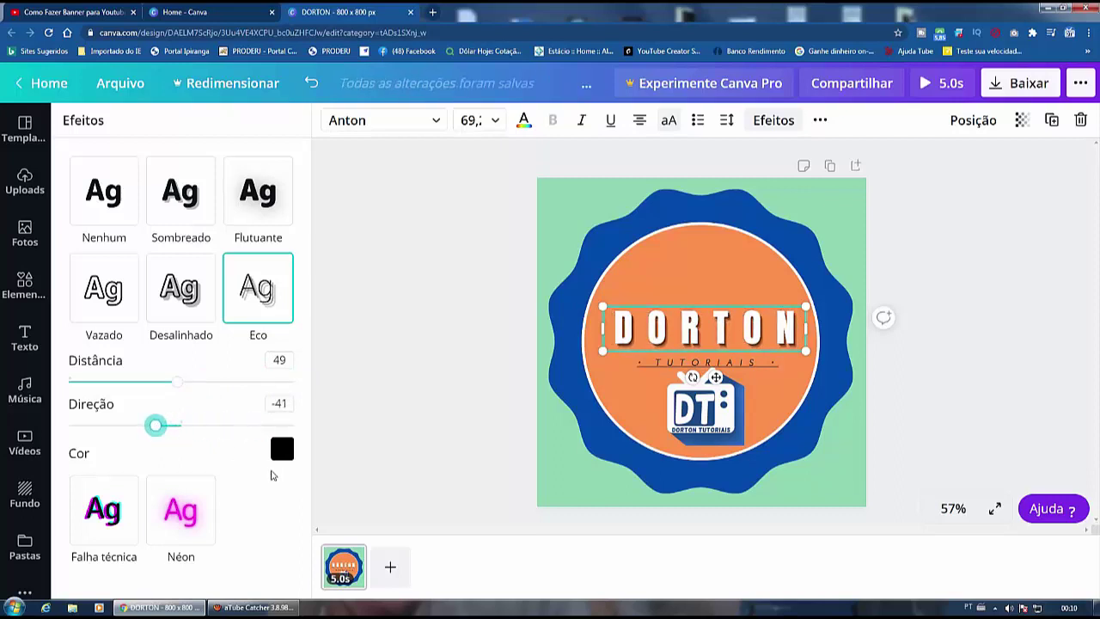
- Try the Falha técnica and Néon effects on the DORTON title, and apply the Flutuante effect with intensity 50
click(89, 514)
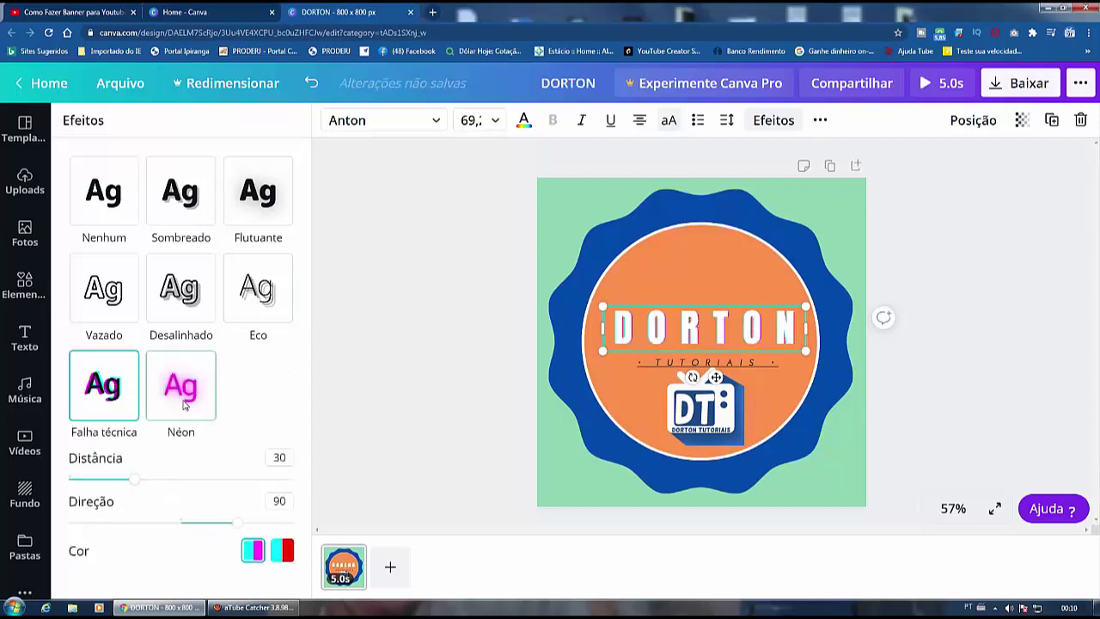
click(212, 410)
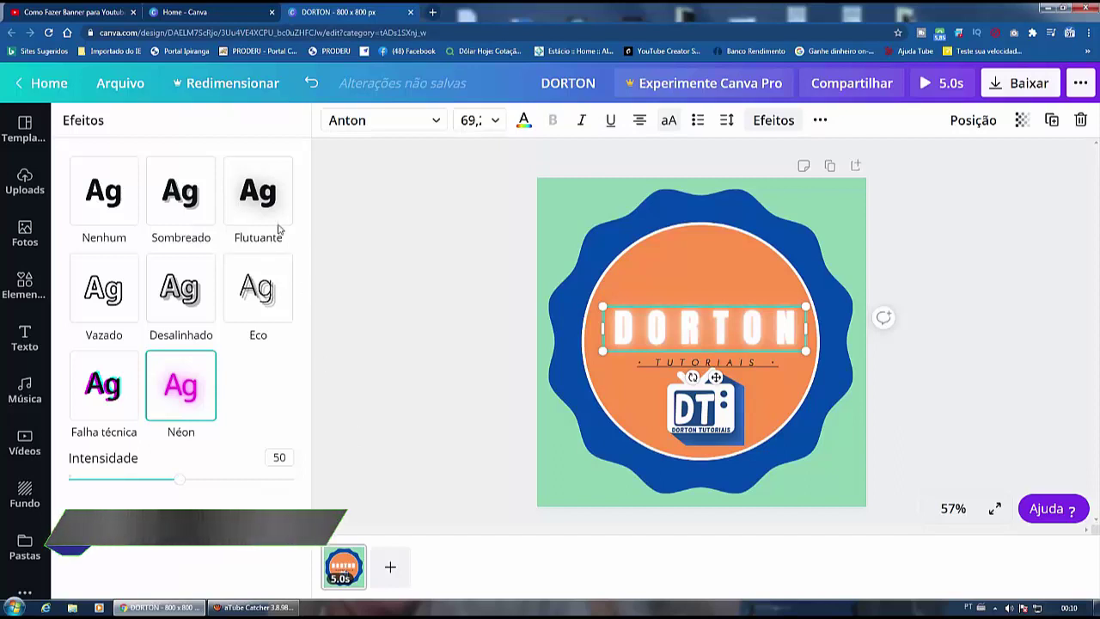
click(266, 196)
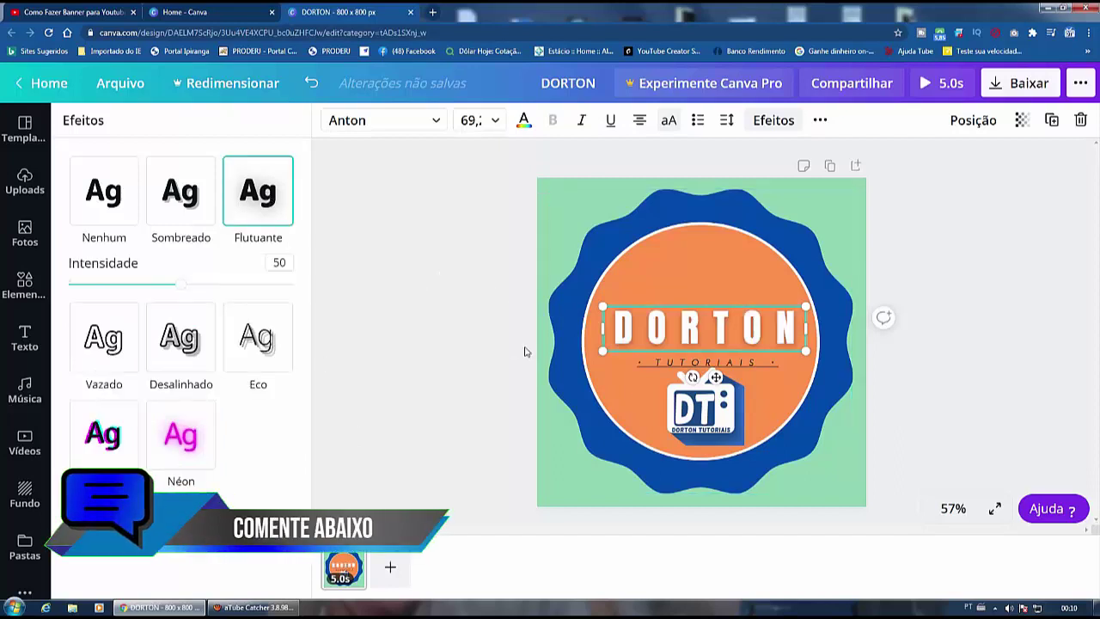
- Try the Epic and Summer filters on the DT TV logo and apply the Afterglow filter with intensity 50
click(729, 418)
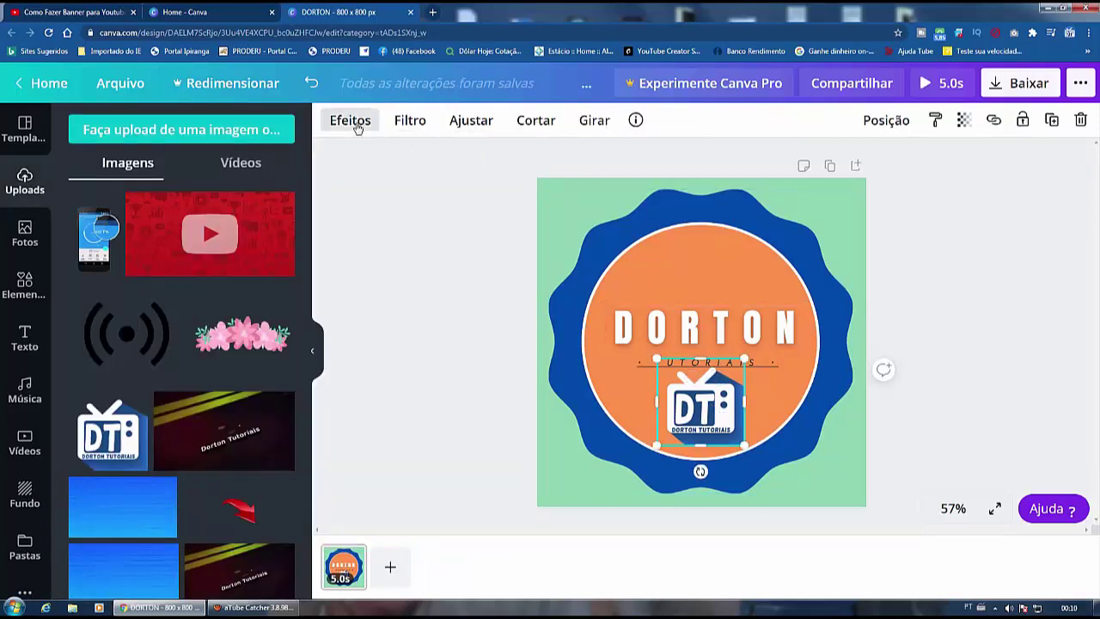
click(351, 122)
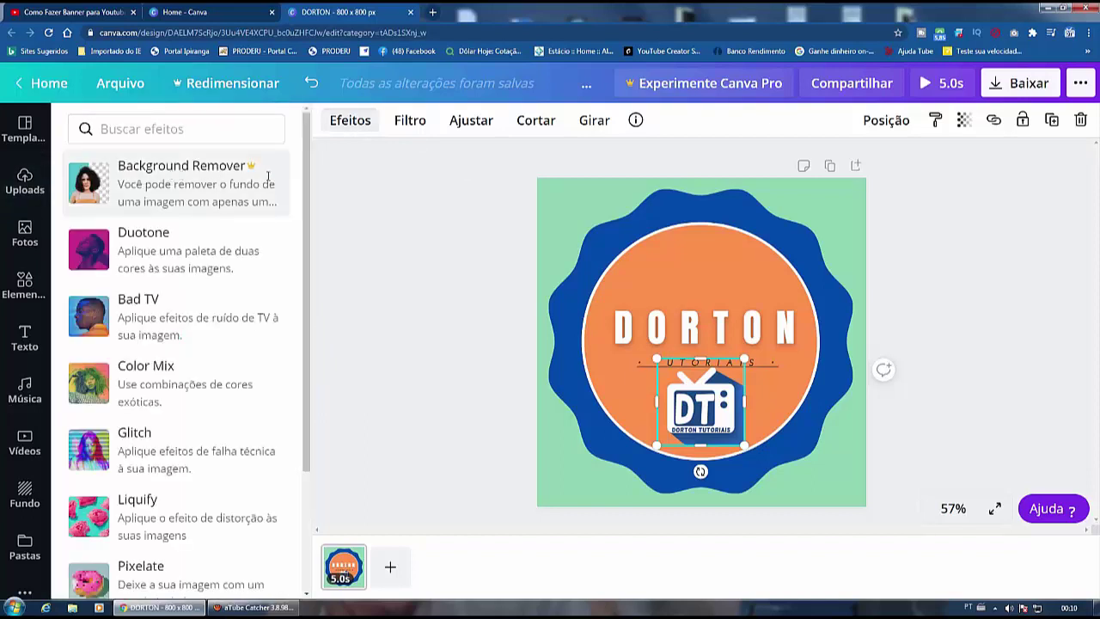
click(412, 120)
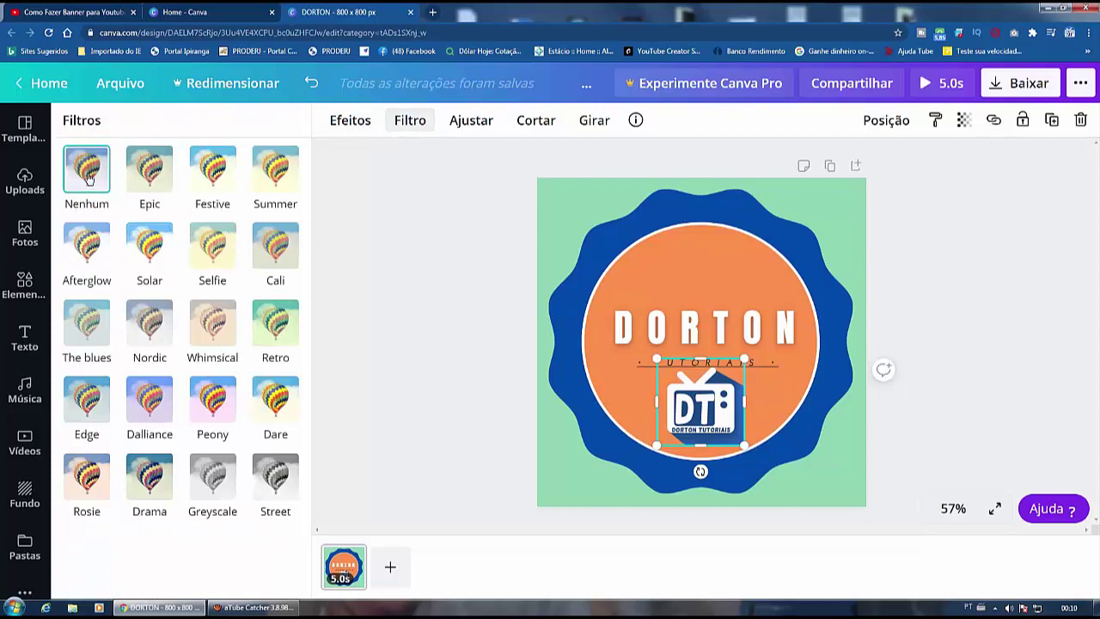
click(153, 174)
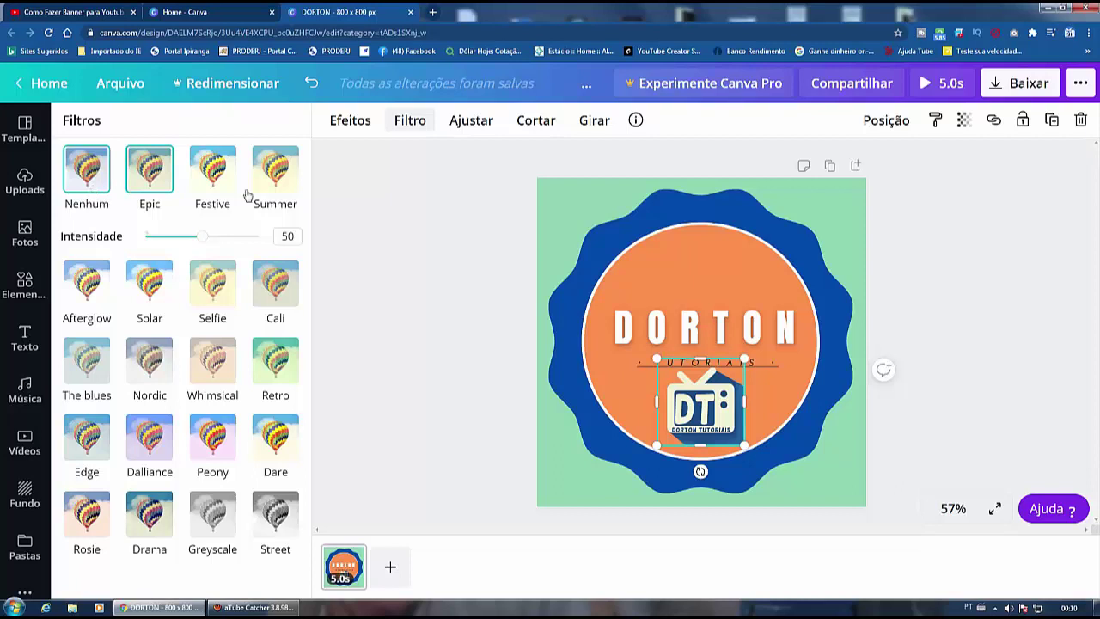
click(275, 171)
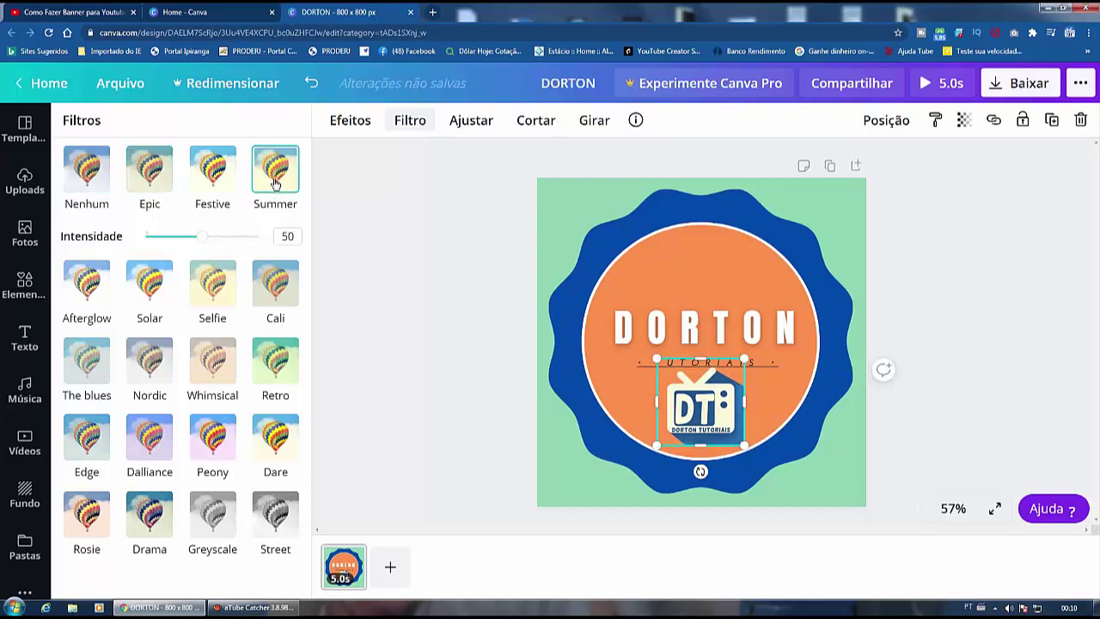
click(85, 288)
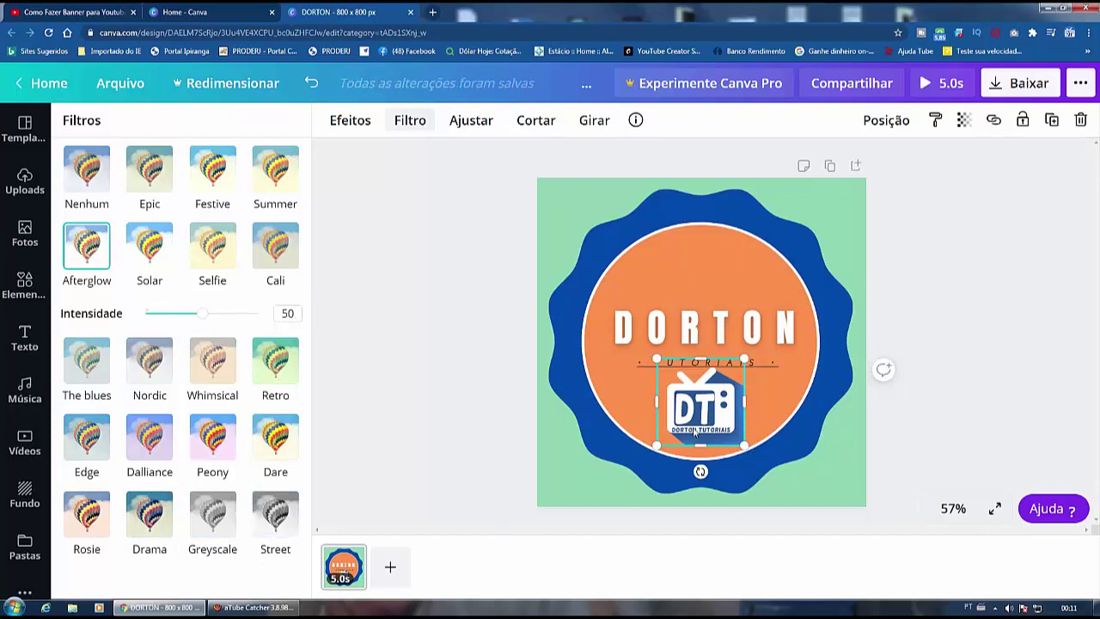
- Try the Street filter on the DT TV logo, return it to Afterglow and deselect the logo
click(288, 518)
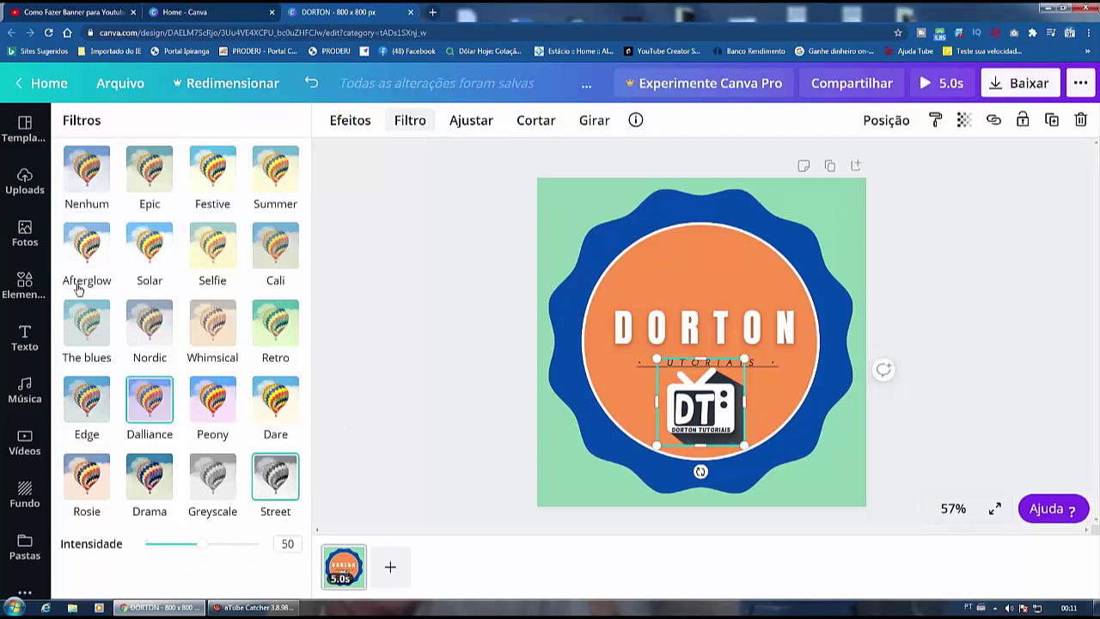
click(87, 241)
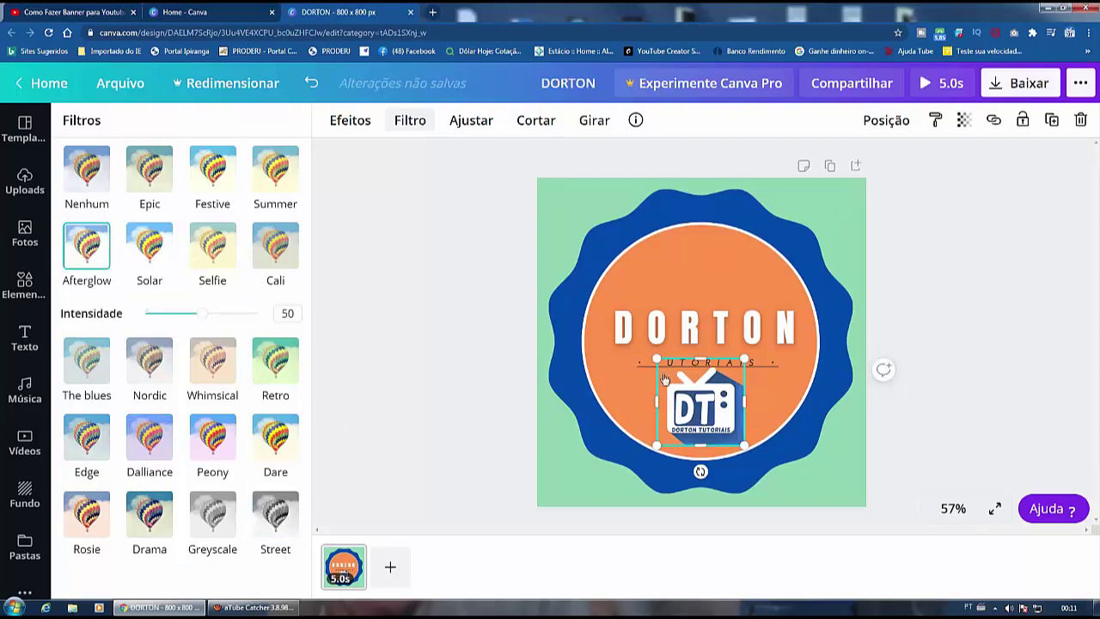
click(434, 232)
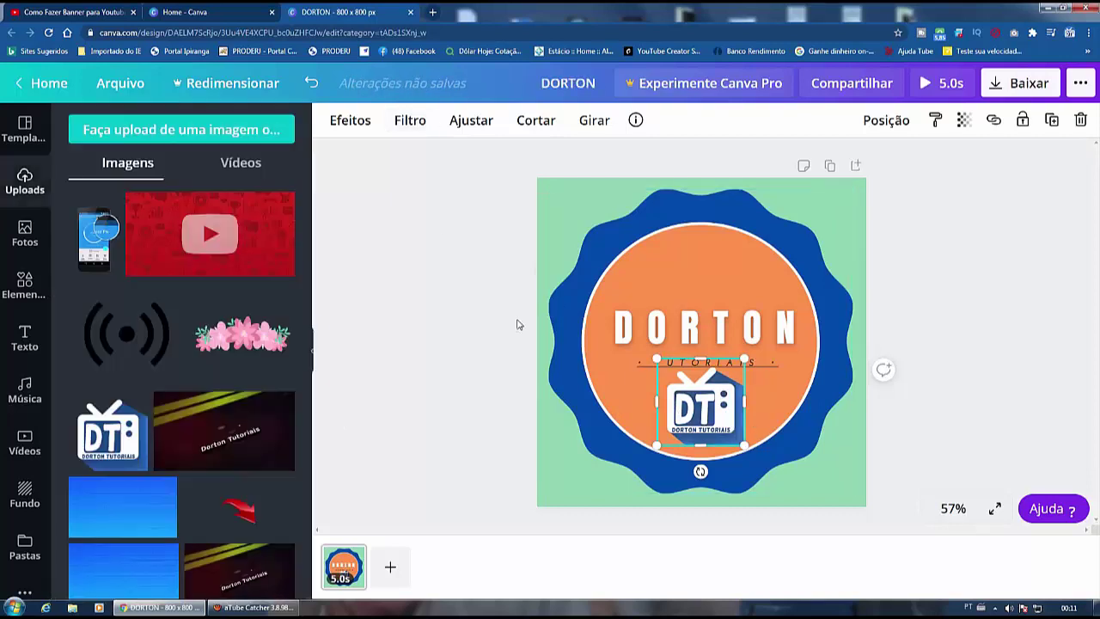
click(960, 291)
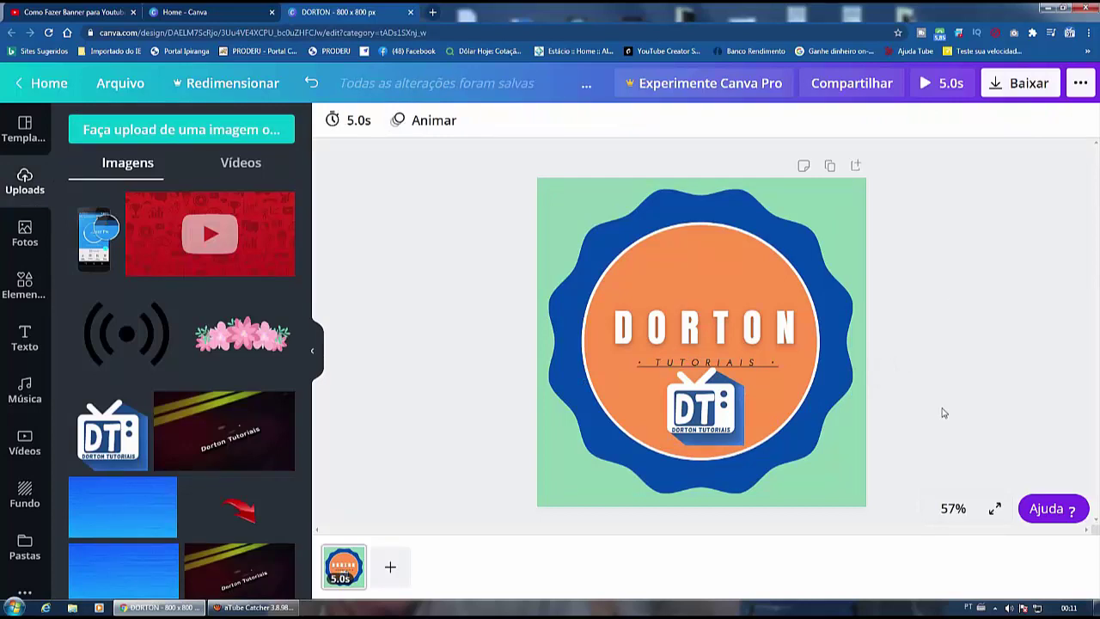
- Download the finished 800 x 800 px icon design as a JPG file
click(1037, 91)
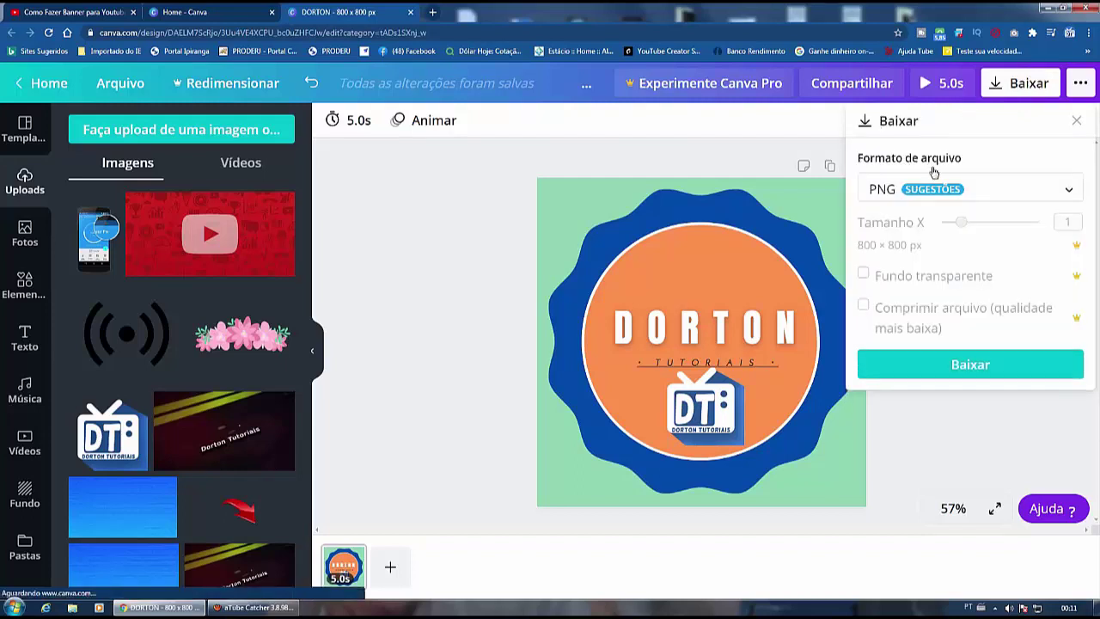
click(1069, 192)
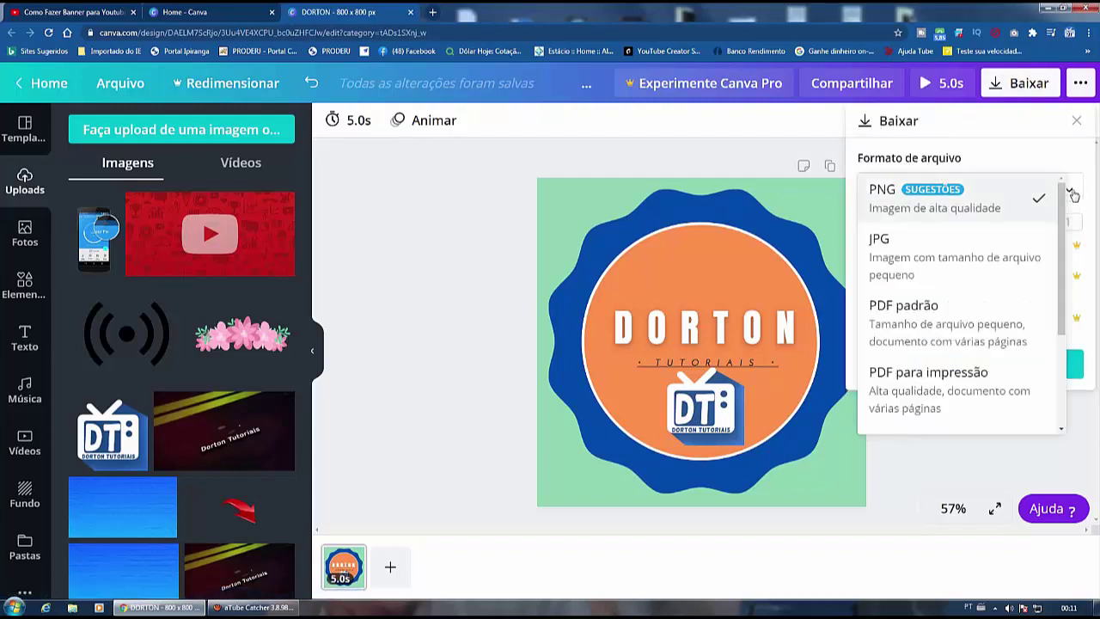
click(929, 262)
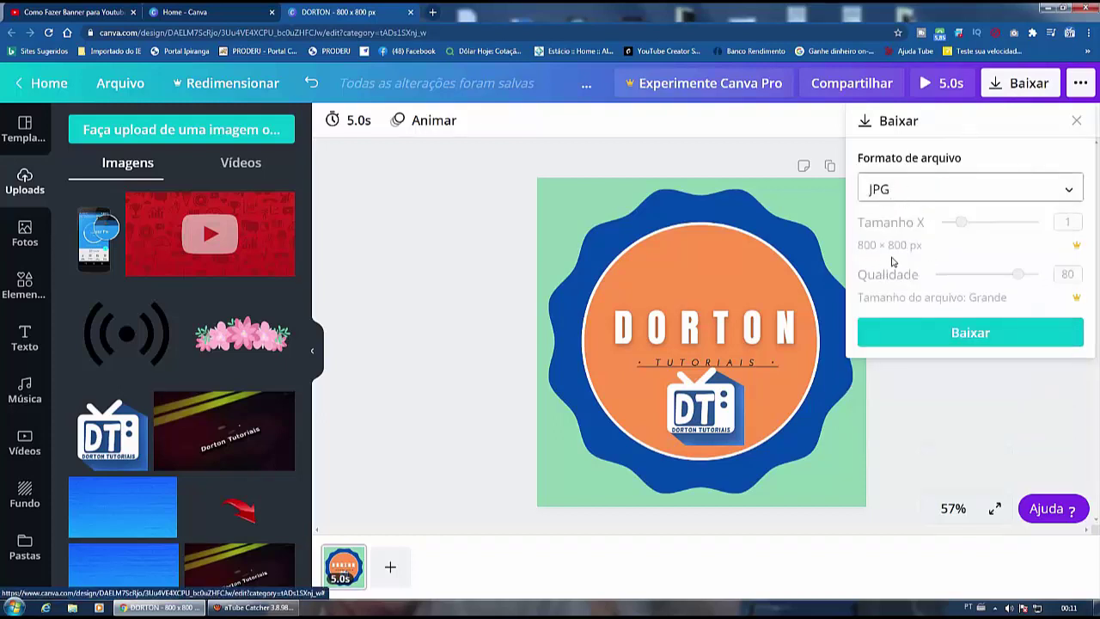
click(990, 332)
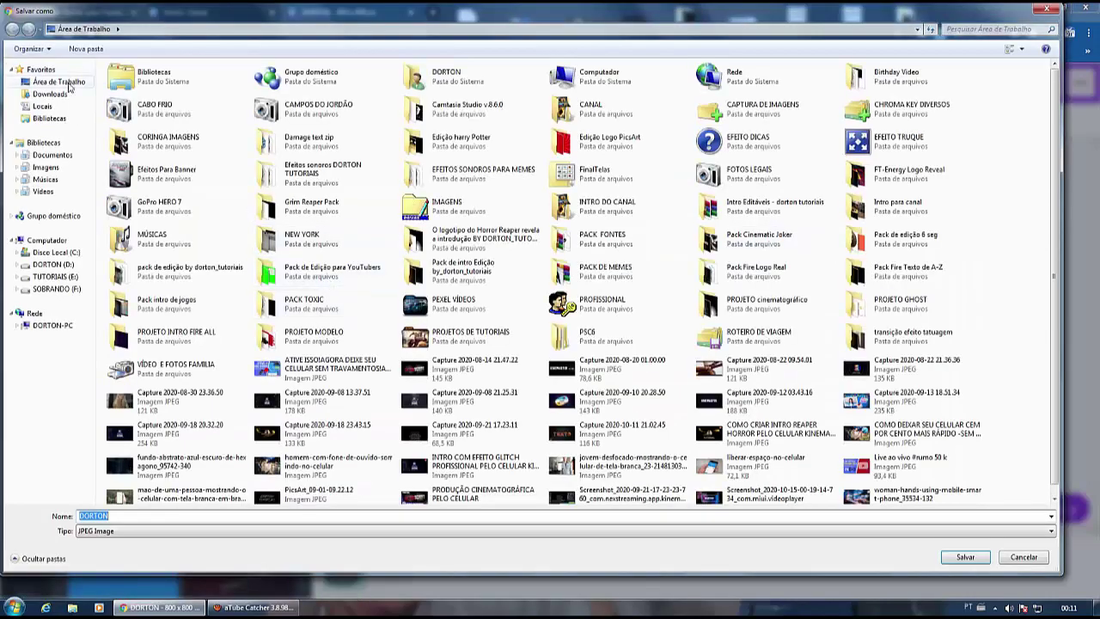
- Save the image to Área de Trabalho as DORTON ÍCONE NOVO and dismiss the content planner offer
click(68, 86)
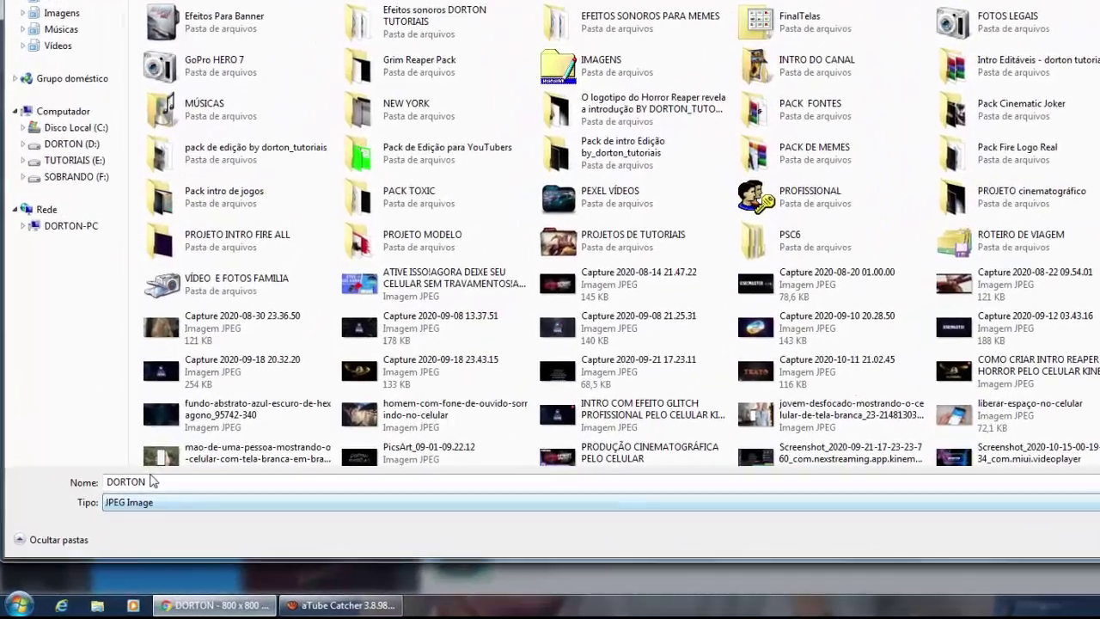
double_click(116, 515)
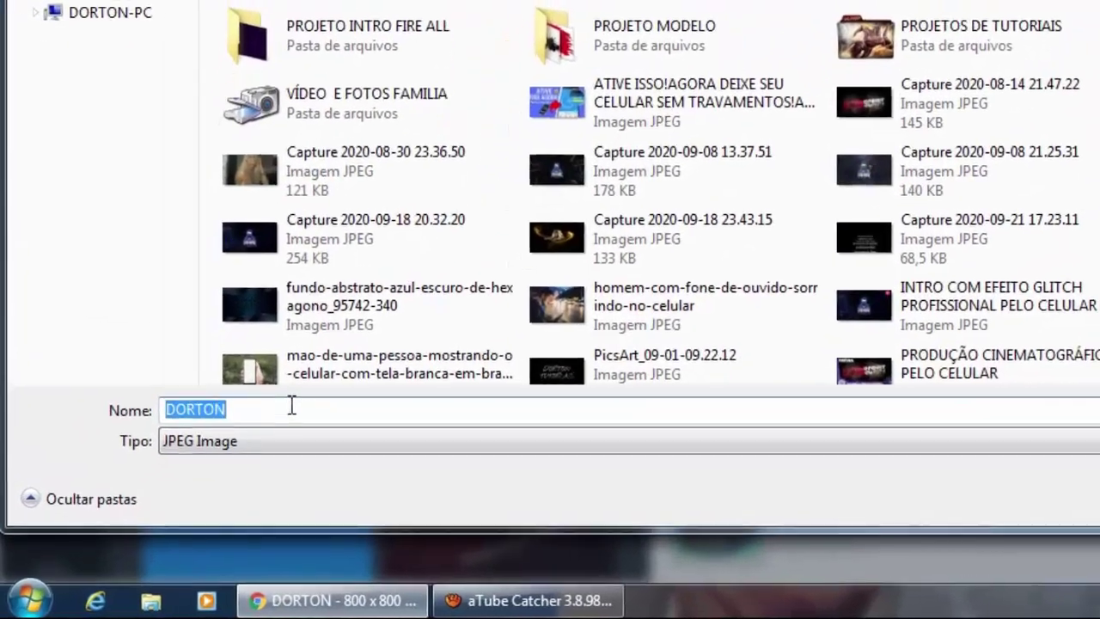
click(219, 433)
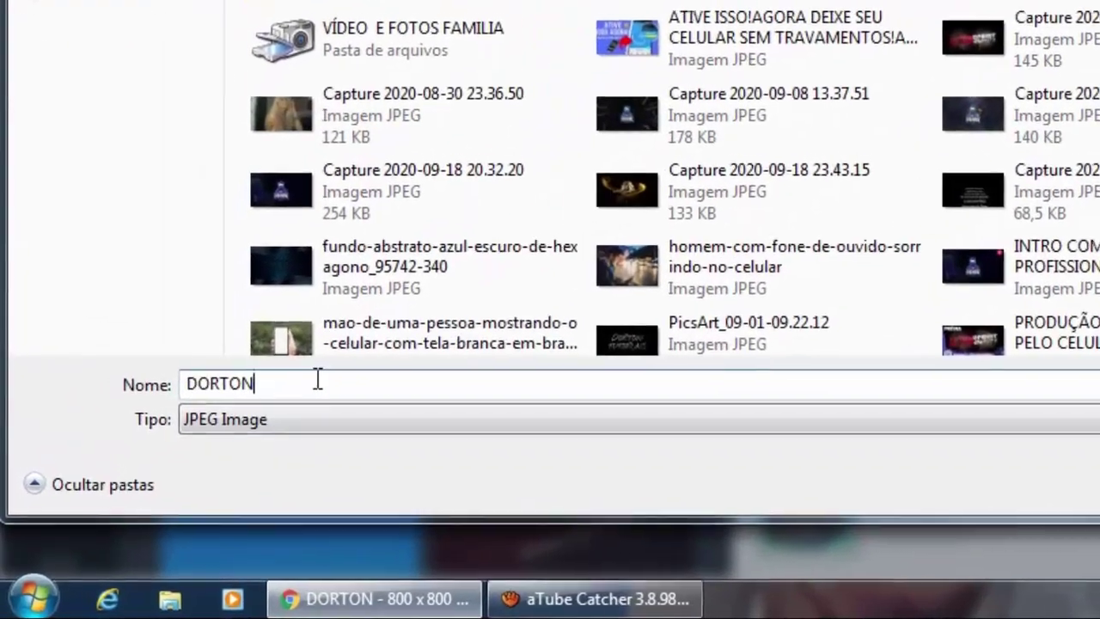
text(I)
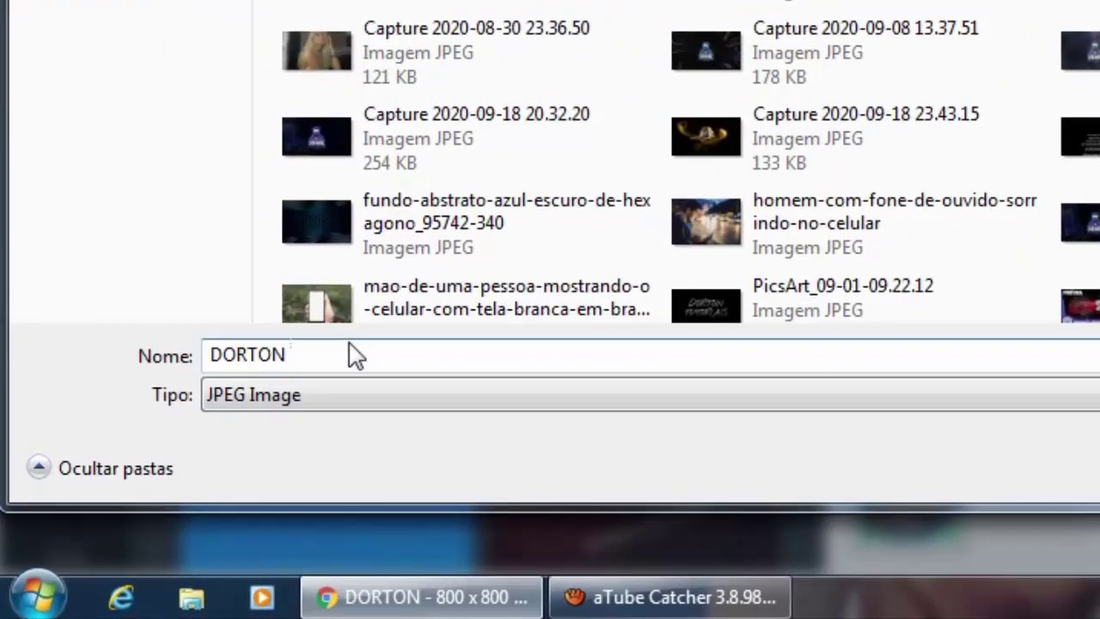
text(CONE)
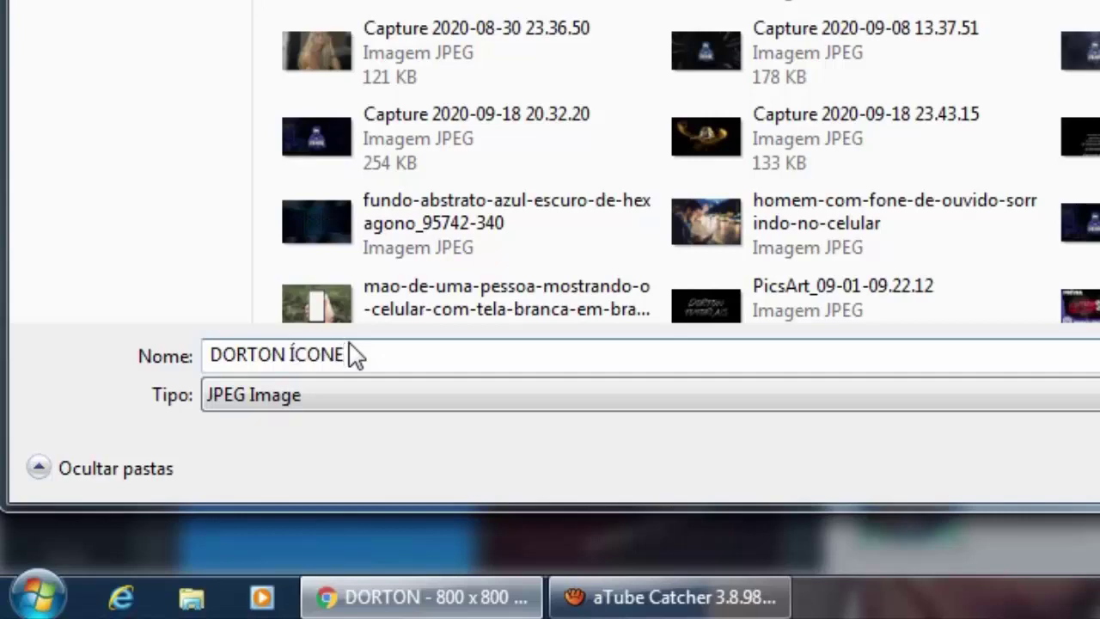
text( NOVO)
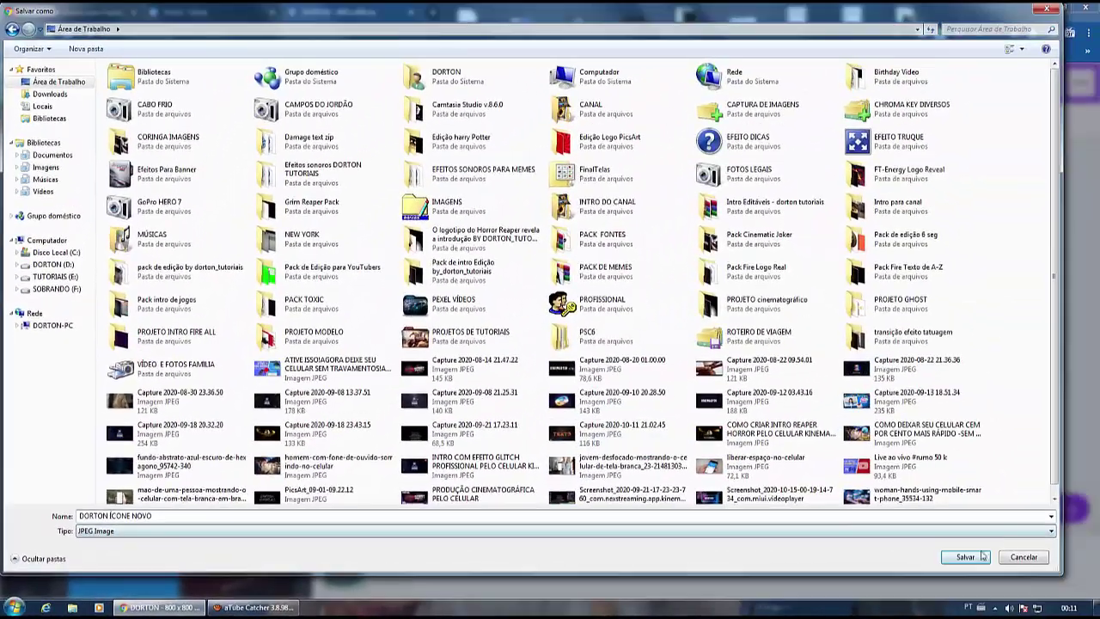
click(965, 557)
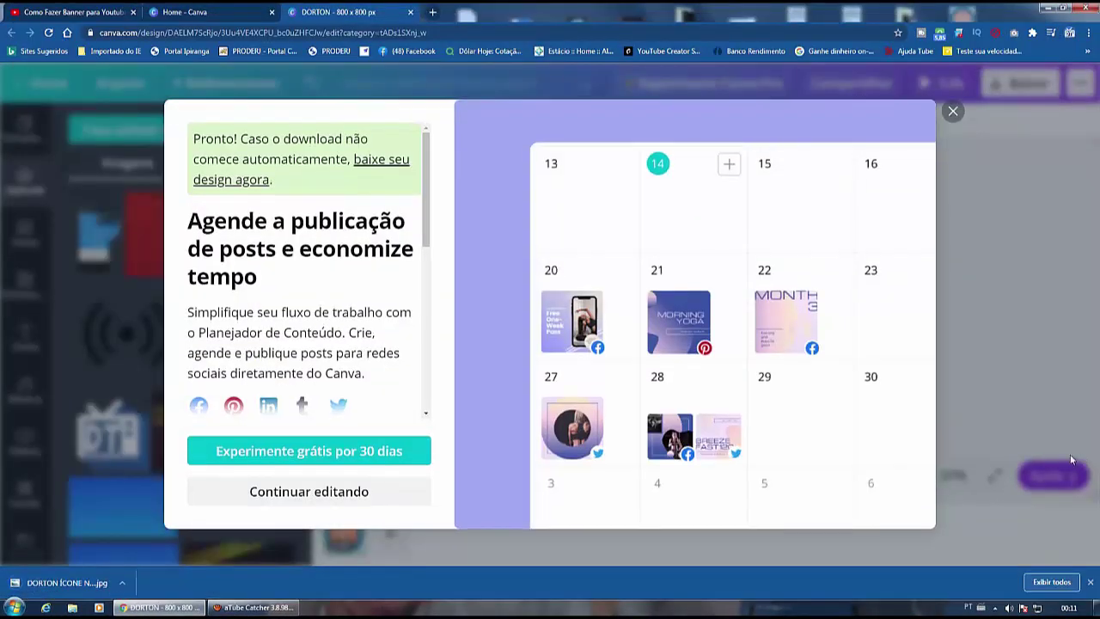
click(952, 113)
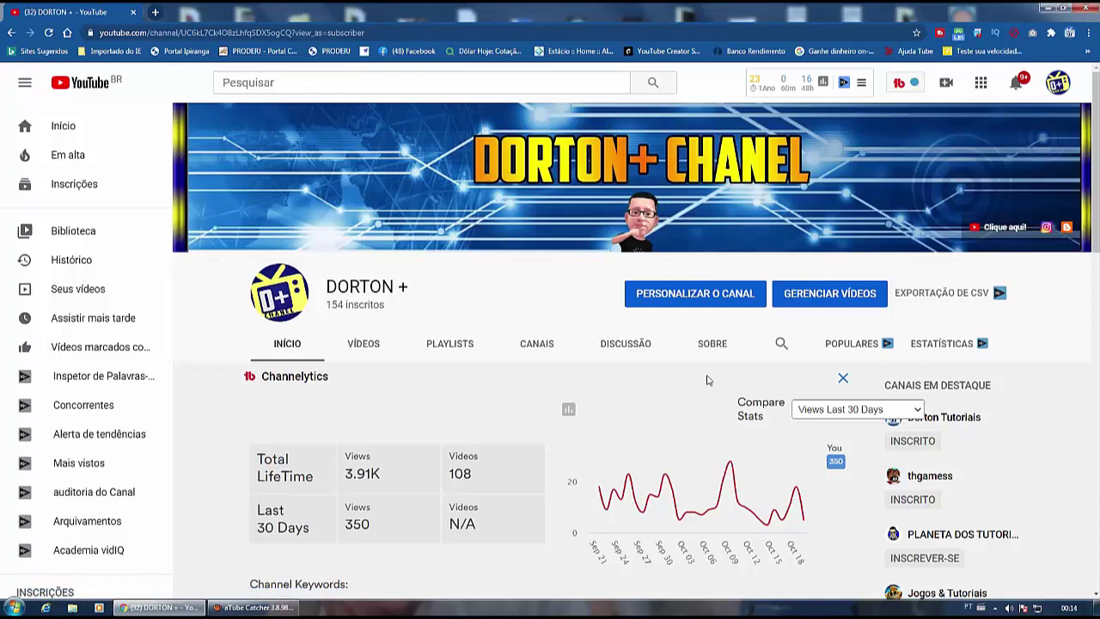
- Look through the DORTON + channel's home page on YouTube, including its banner, statistics, uploads and channel sections
scroll(639, 361, down, 5)
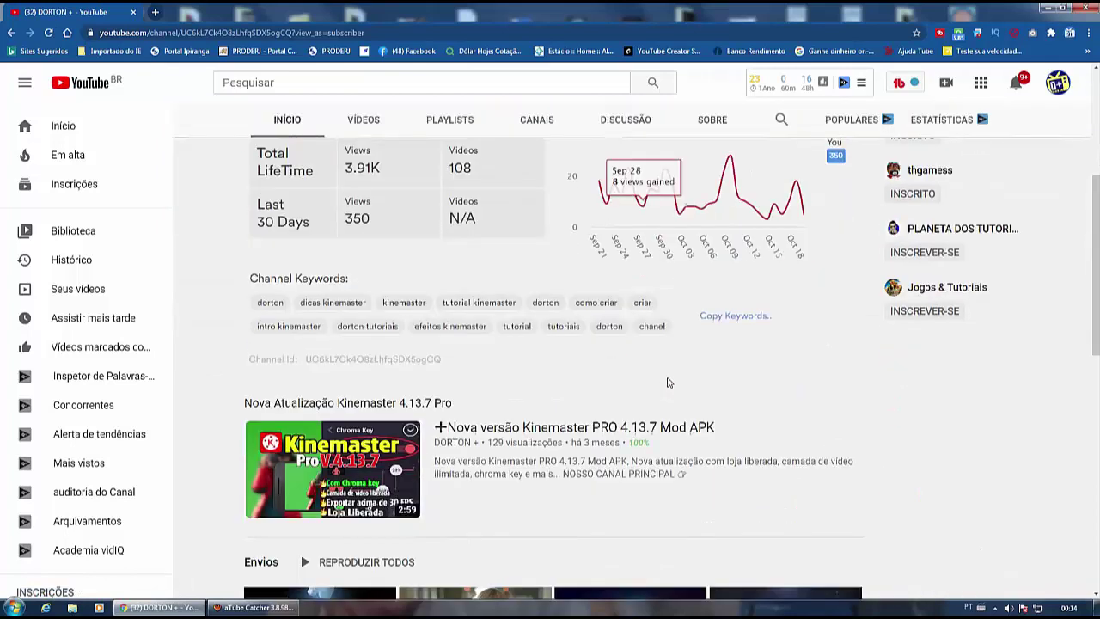
scroll(705, 410, down, 2)
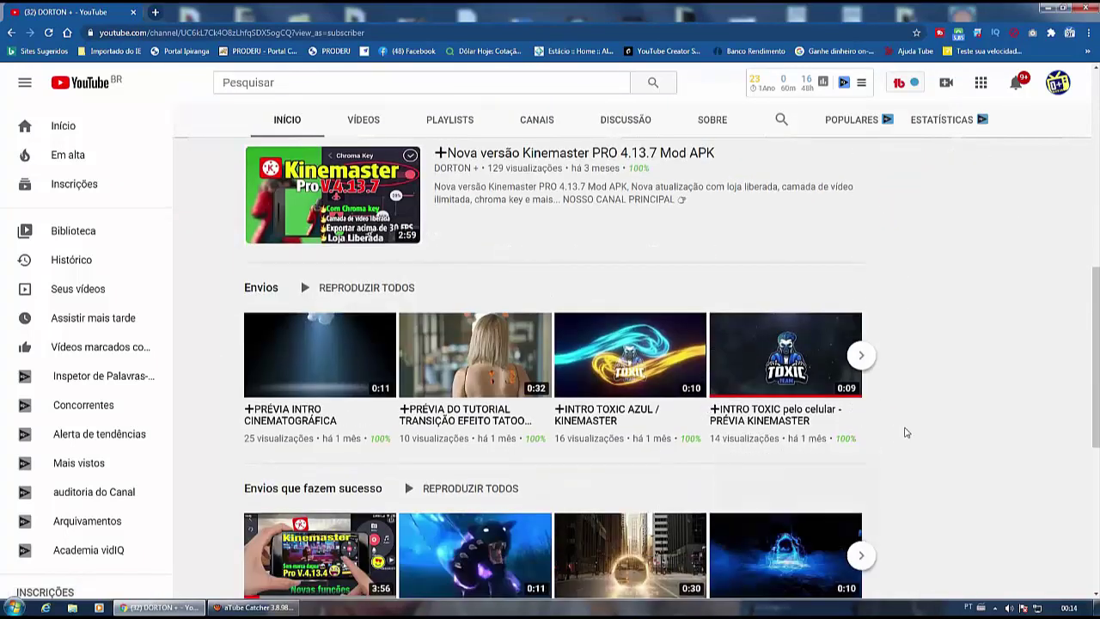
scroll(879, 421, down, 2)
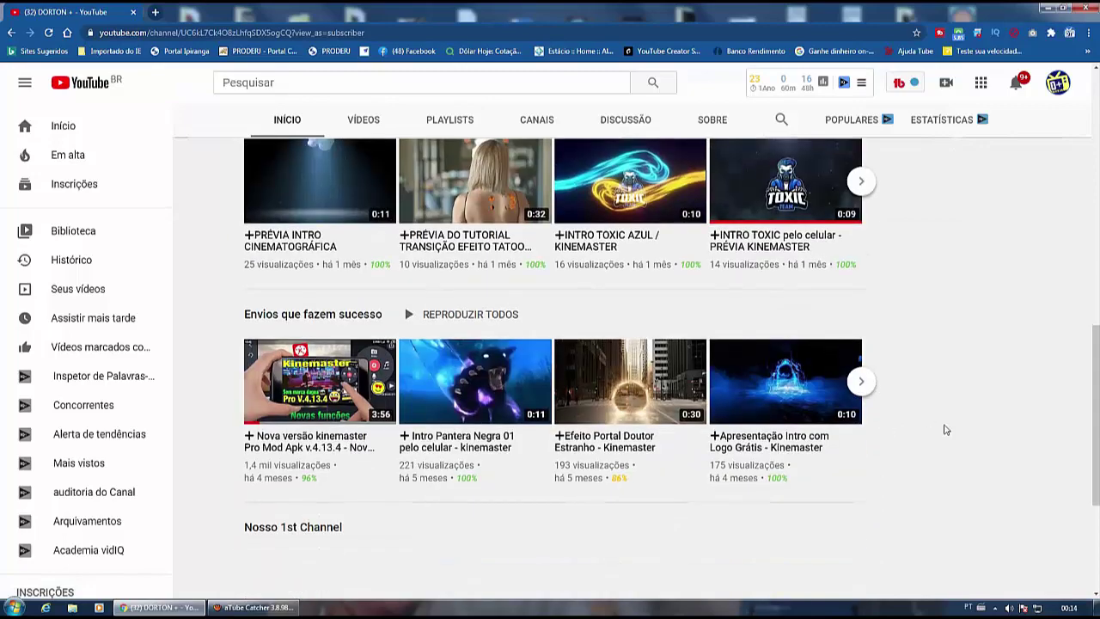
scroll(972, 447, down, 2)
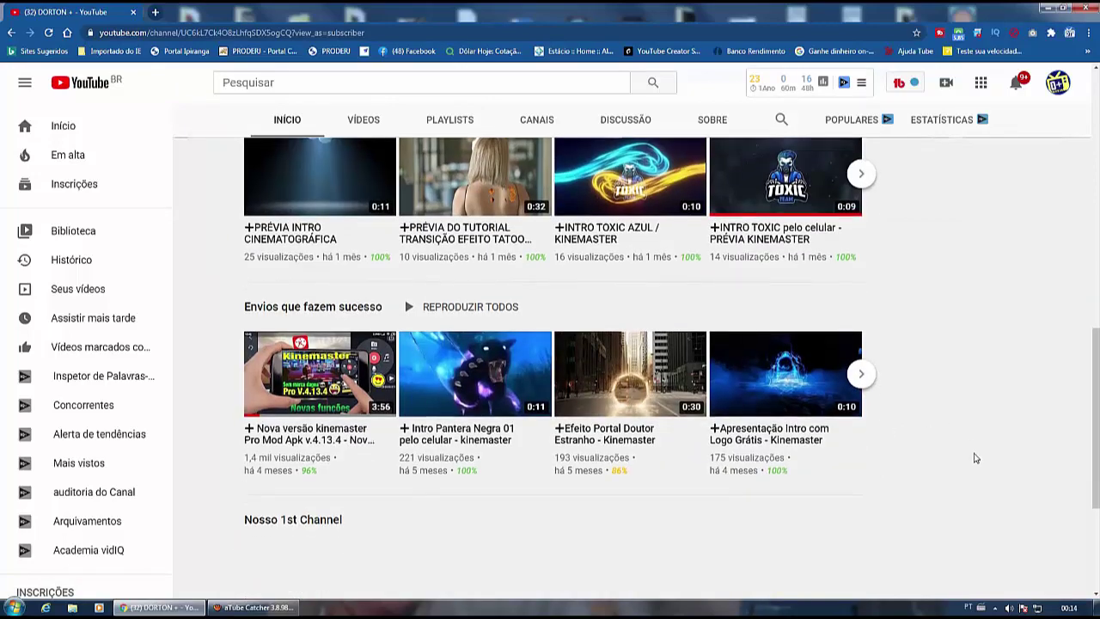
scroll(973, 462, up, 7)
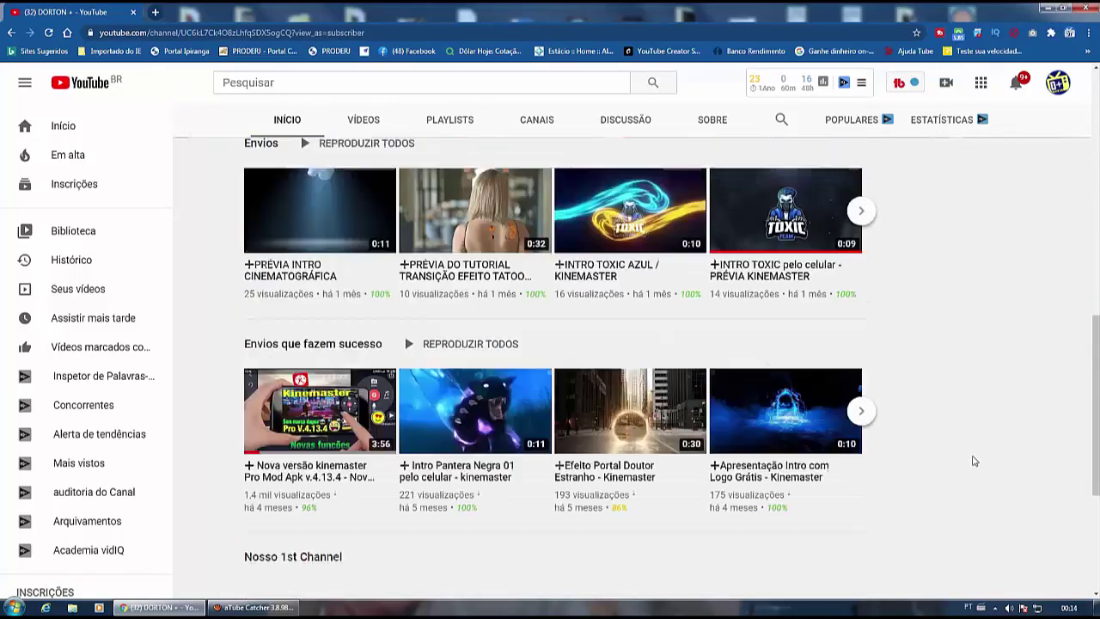
scroll(973, 461, up, 4)
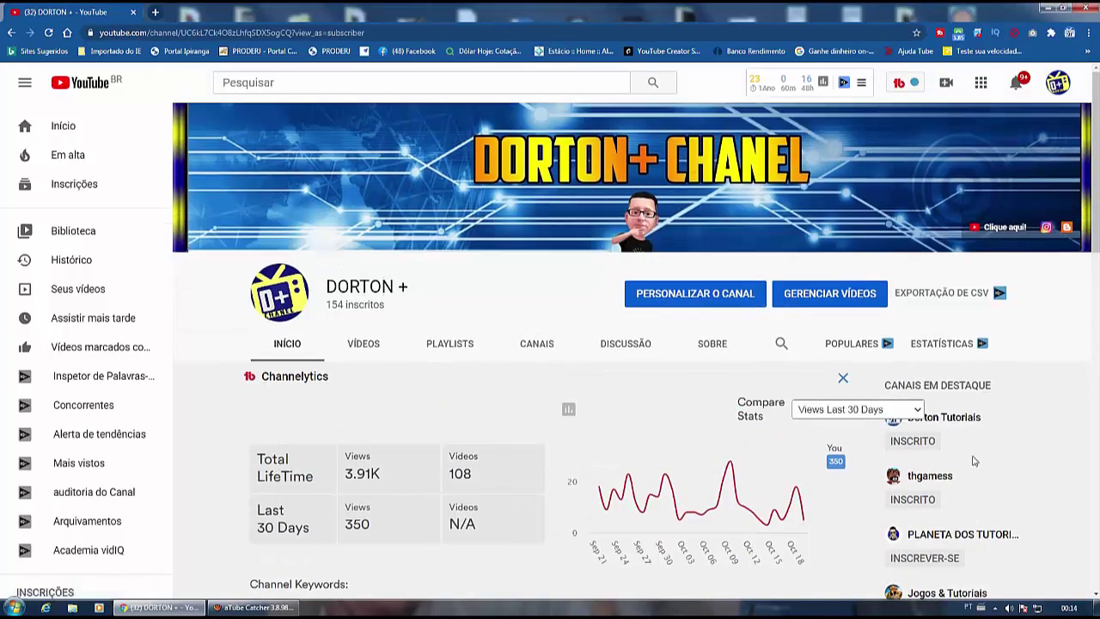
scroll(973, 461, down, 6)
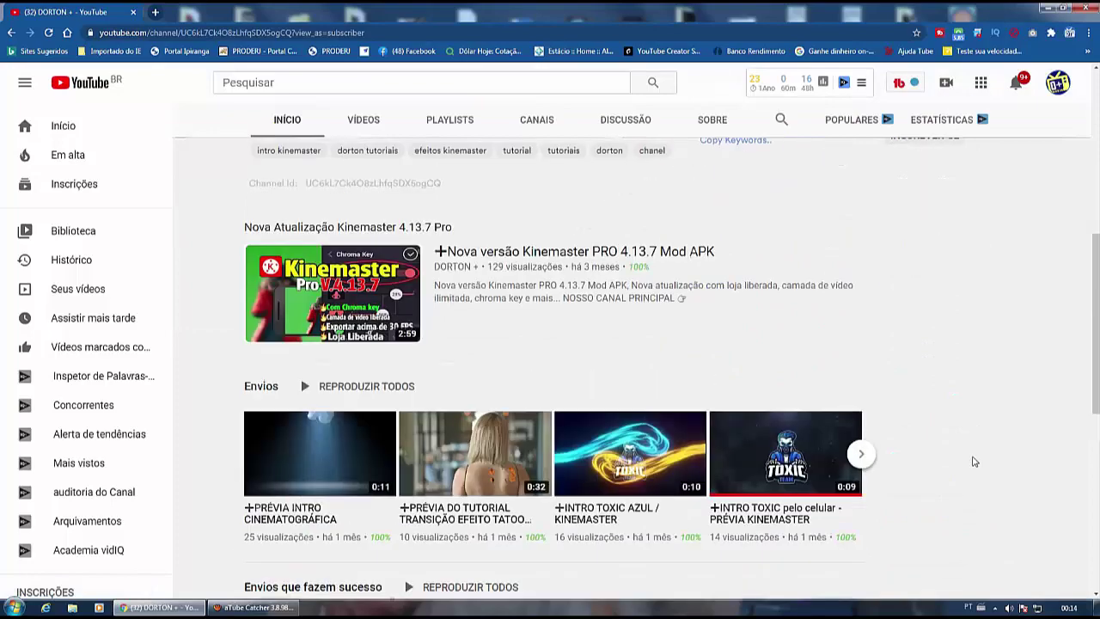
scroll(973, 461, down, 7)
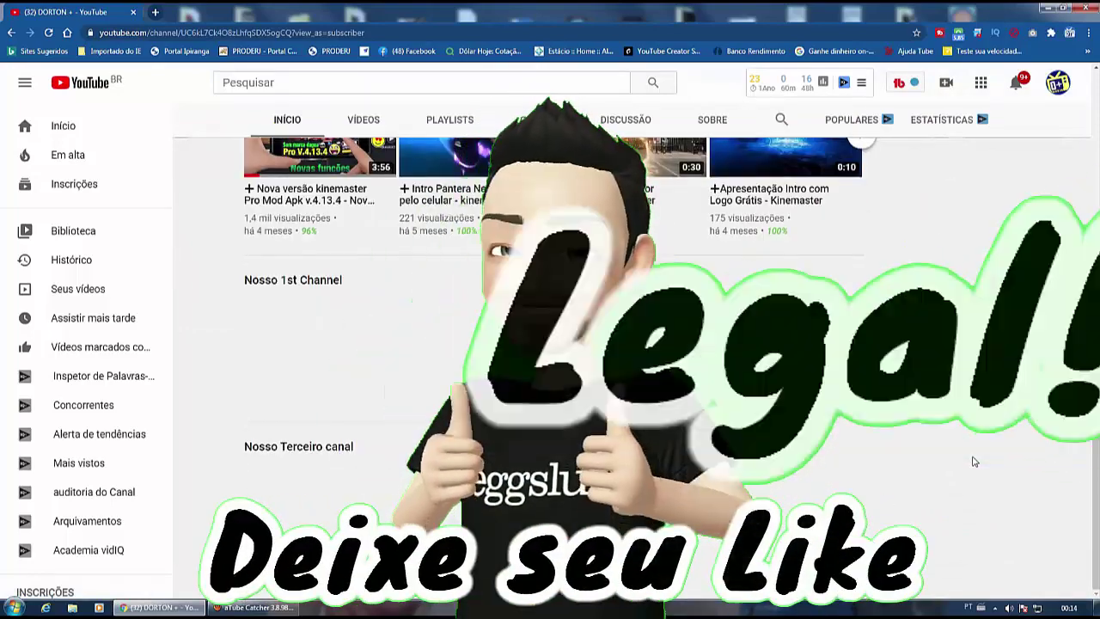
scroll(863, 397, up, 6)
scroll(863, 397, up, 8)
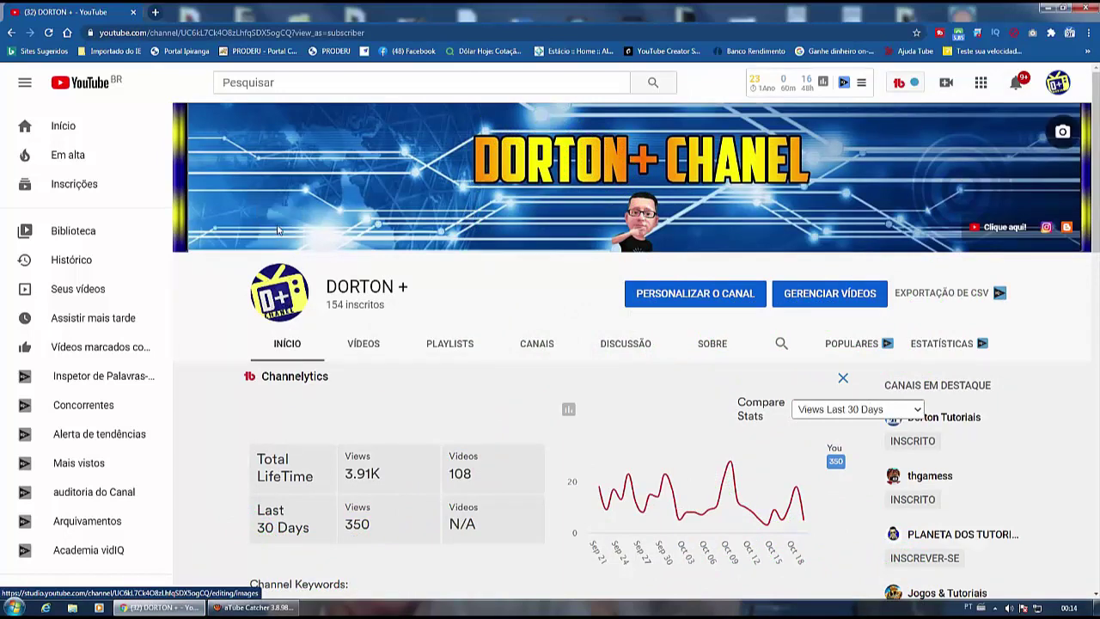
- Open the DORTON + channel's branding settings and load DORTON ÍCONE NOVO from Área de Trabalho as the replacement profile photo
click(281, 295)
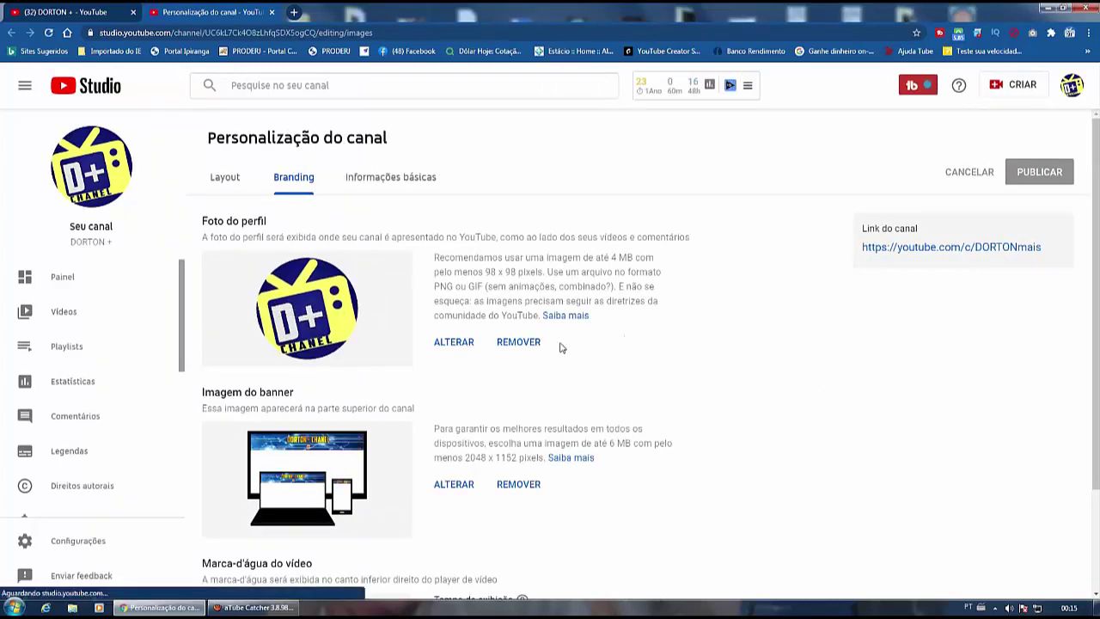
click(460, 347)
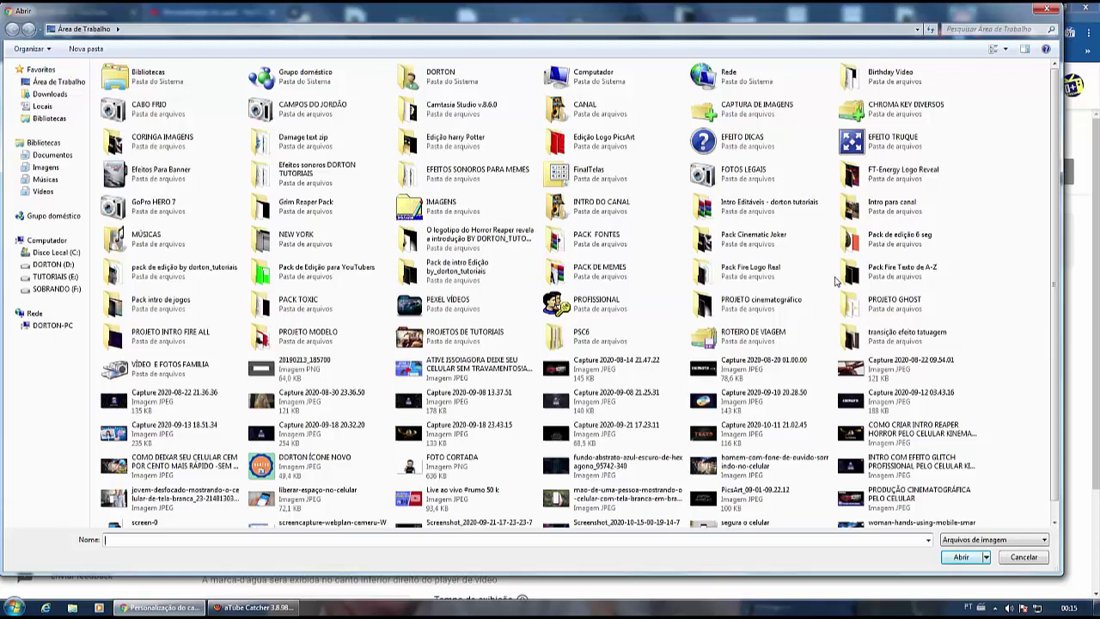
click(302, 471)
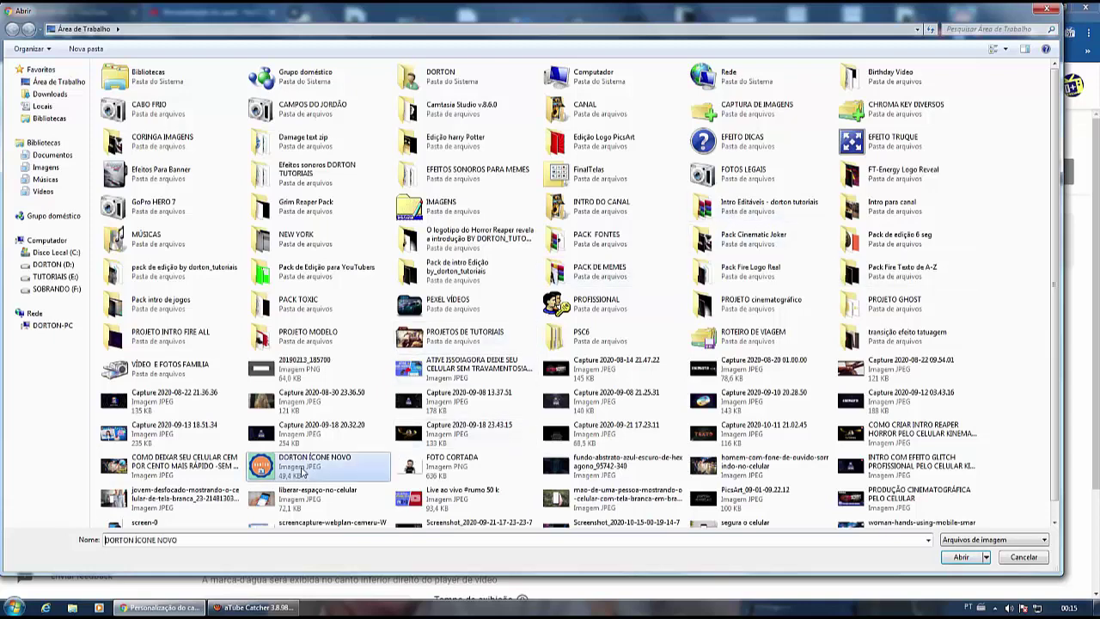
click(960, 557)
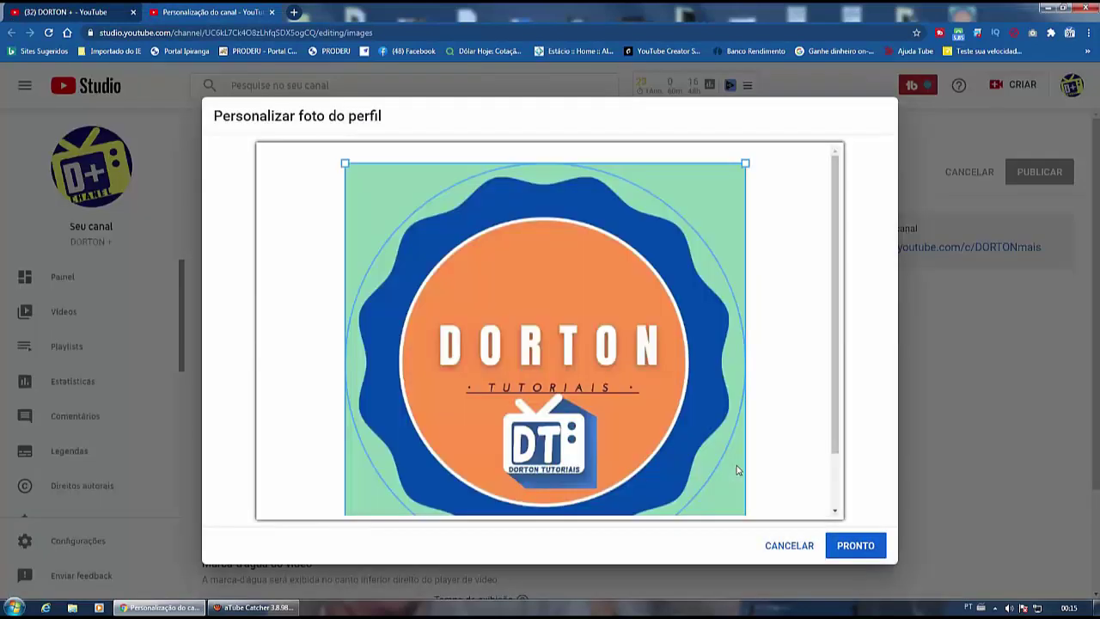